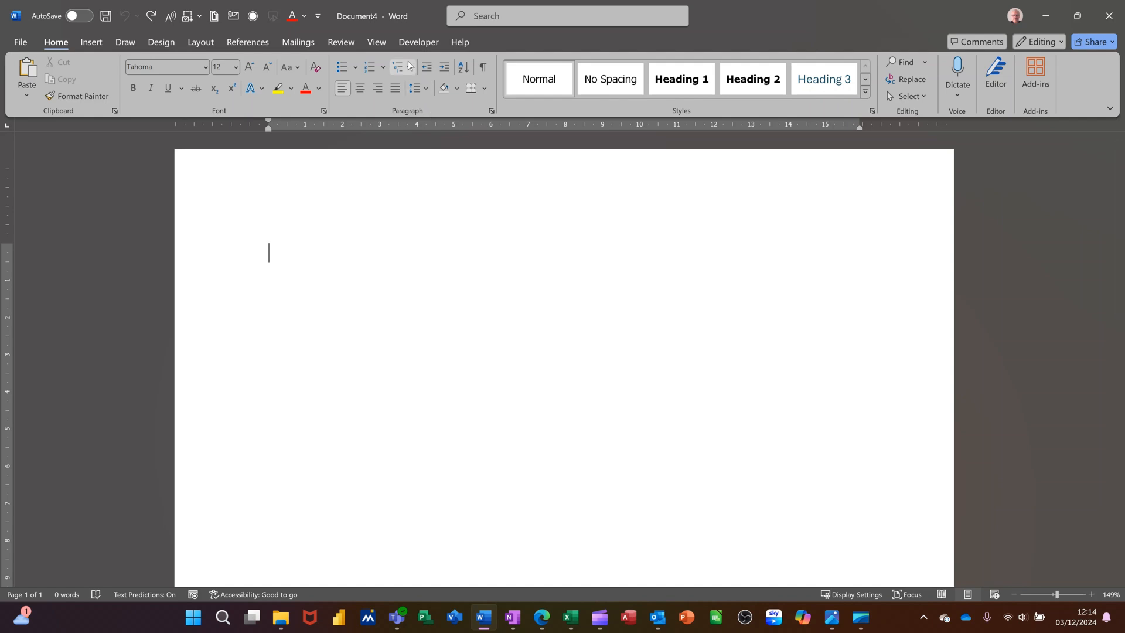
pyautogui.click(377, 43)
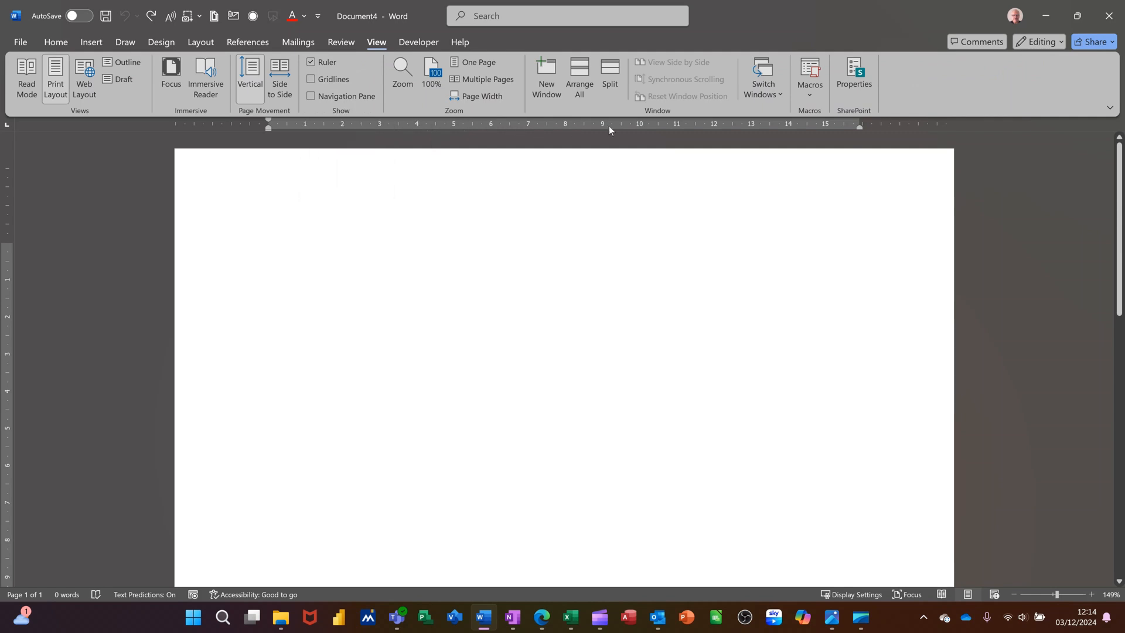
pyautogui.click(57, 41)
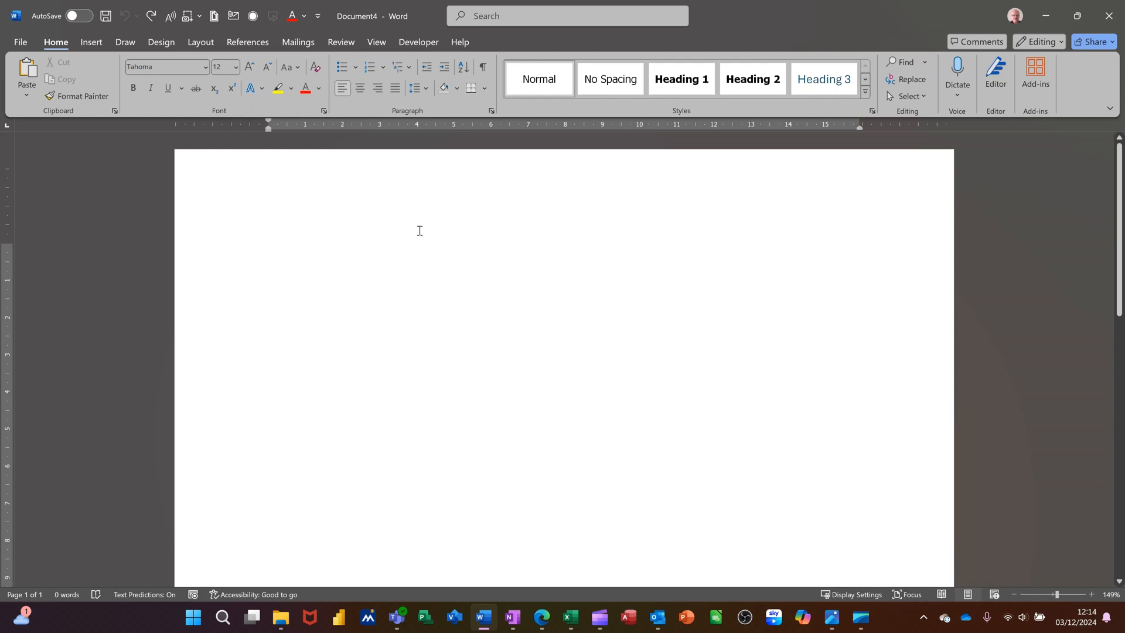
pyautogui.click(201, 44)
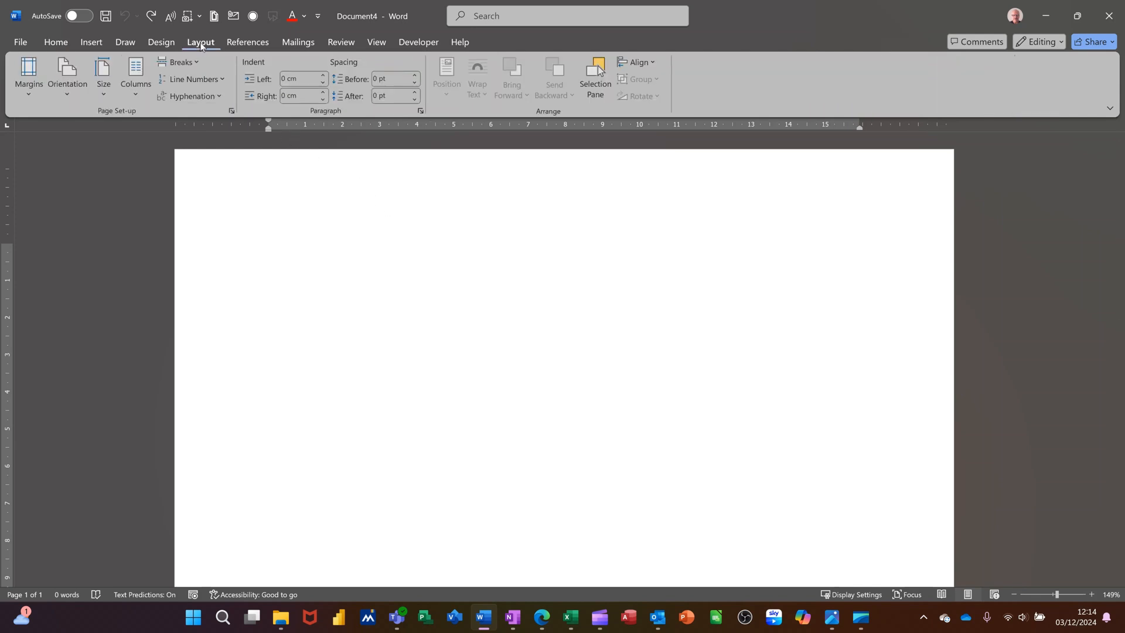
pyautogui.click(136, 96)
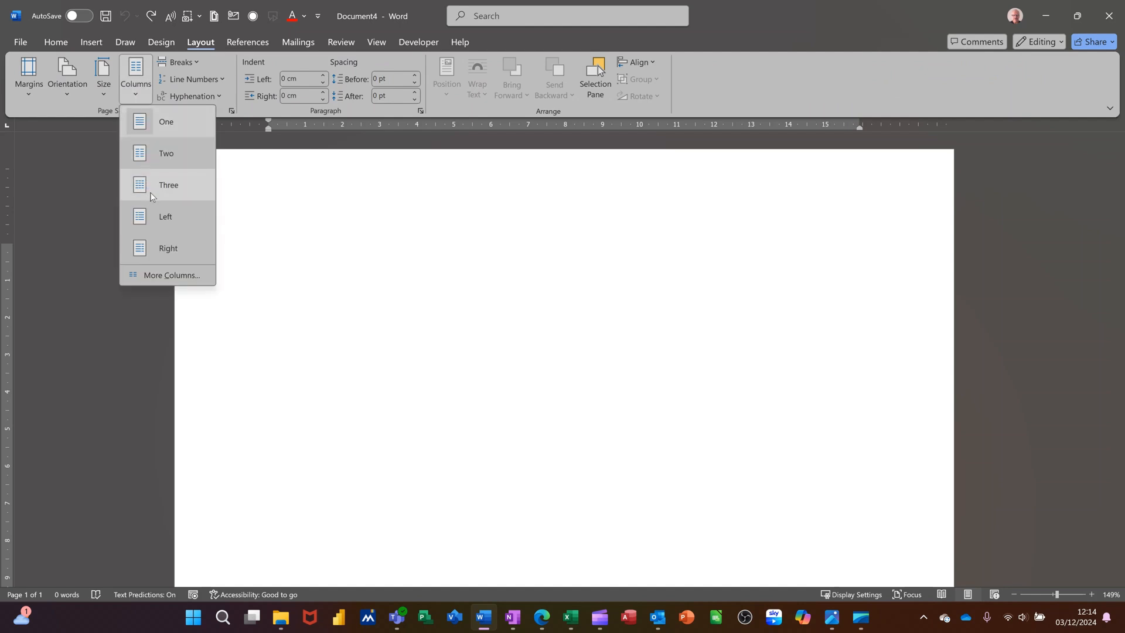
pyautogui.click(157, 279)
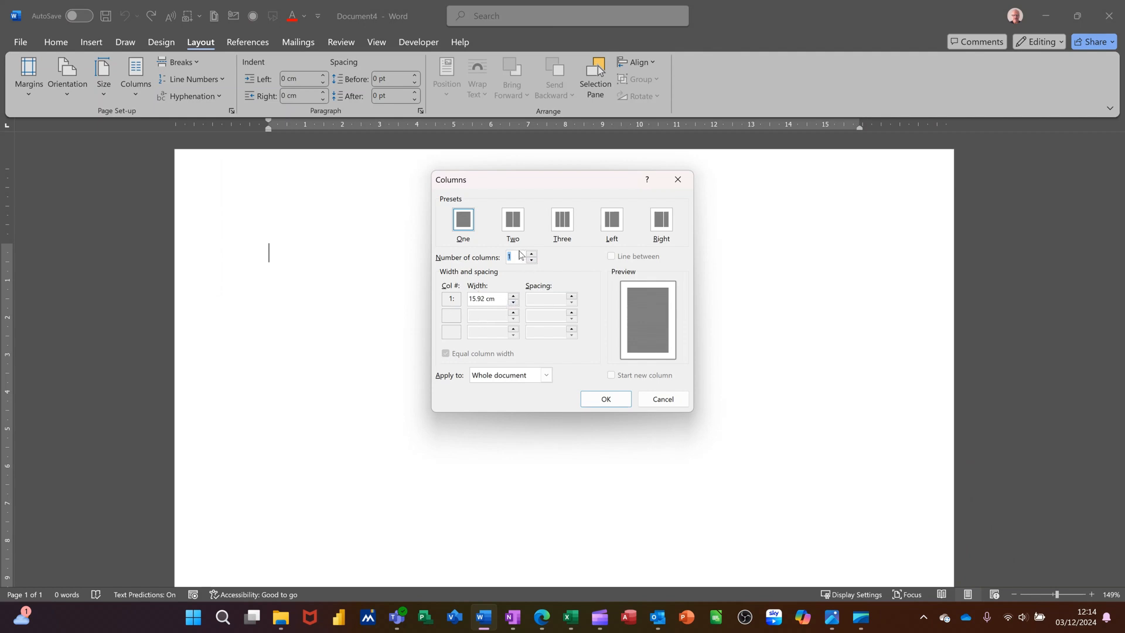
pyautogui.click(662, 398)
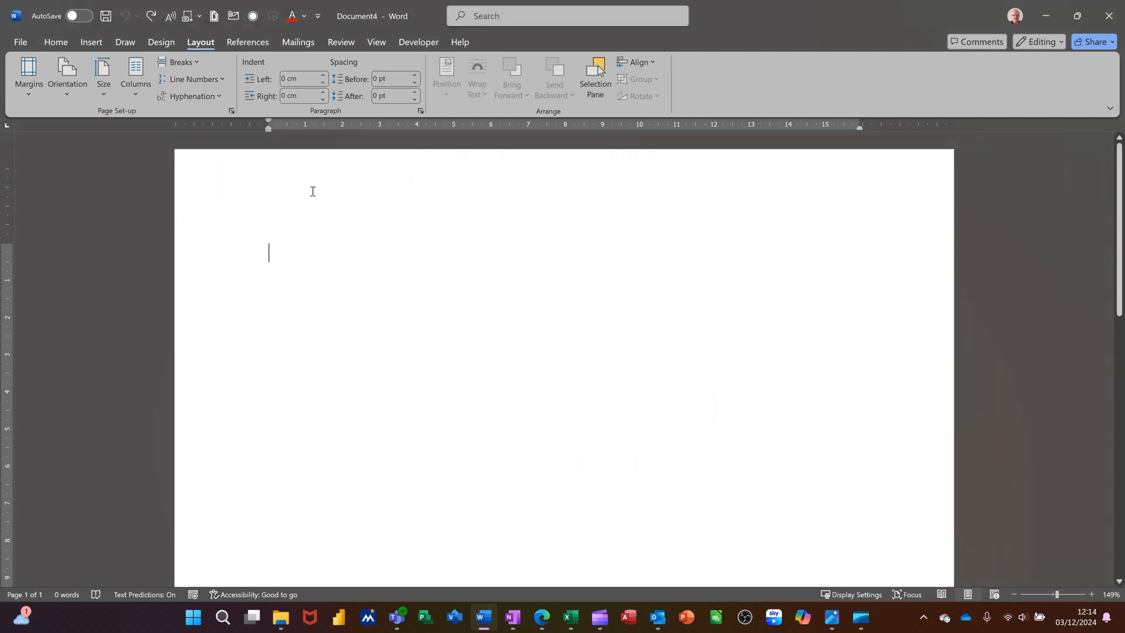
# Step: Format the blank document with the preset three-column layout
pyautogui.click(135, 94)
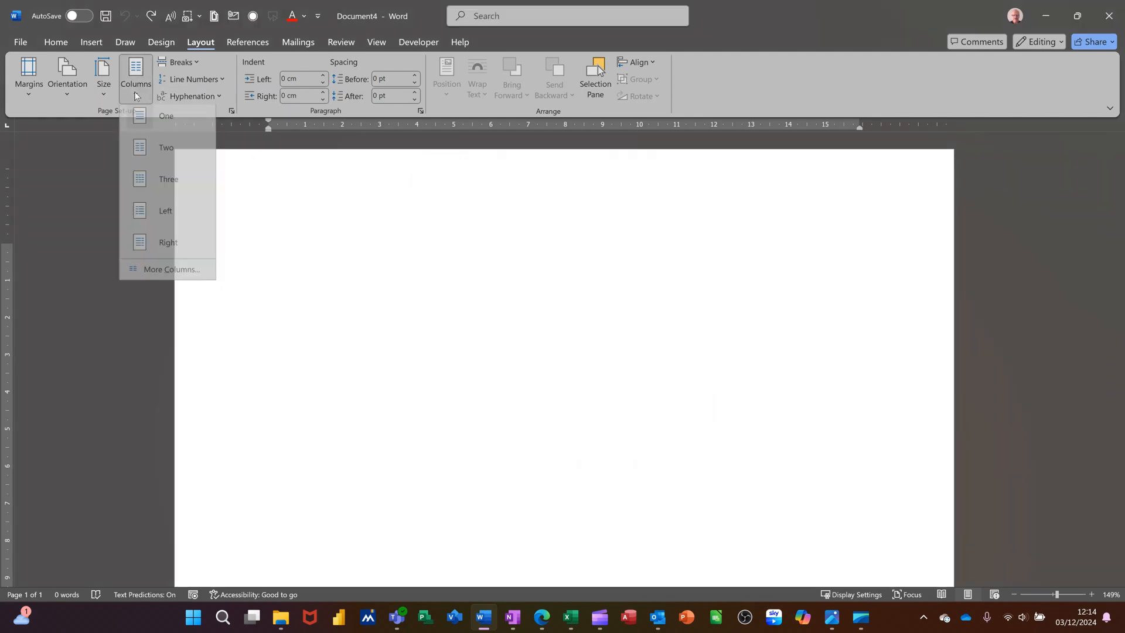
pyautogui.click(163, 187)
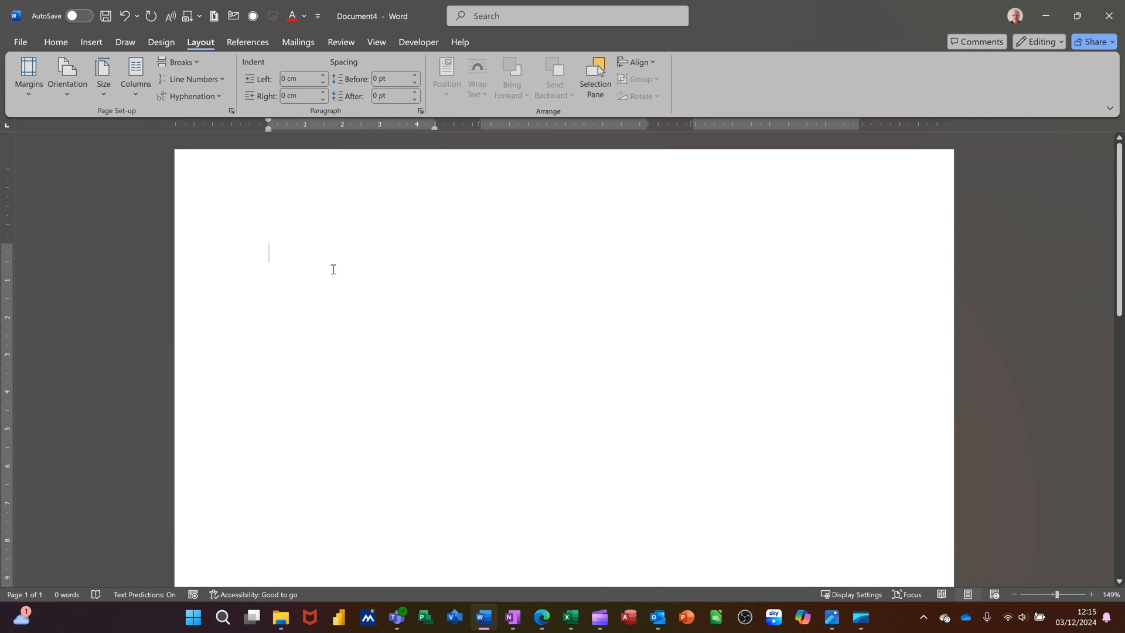
# Step: Enter four lines of placeholder text beginning with "Intro fkjdfj k" in the first column and start a new line below
pyautogui.write('intro')
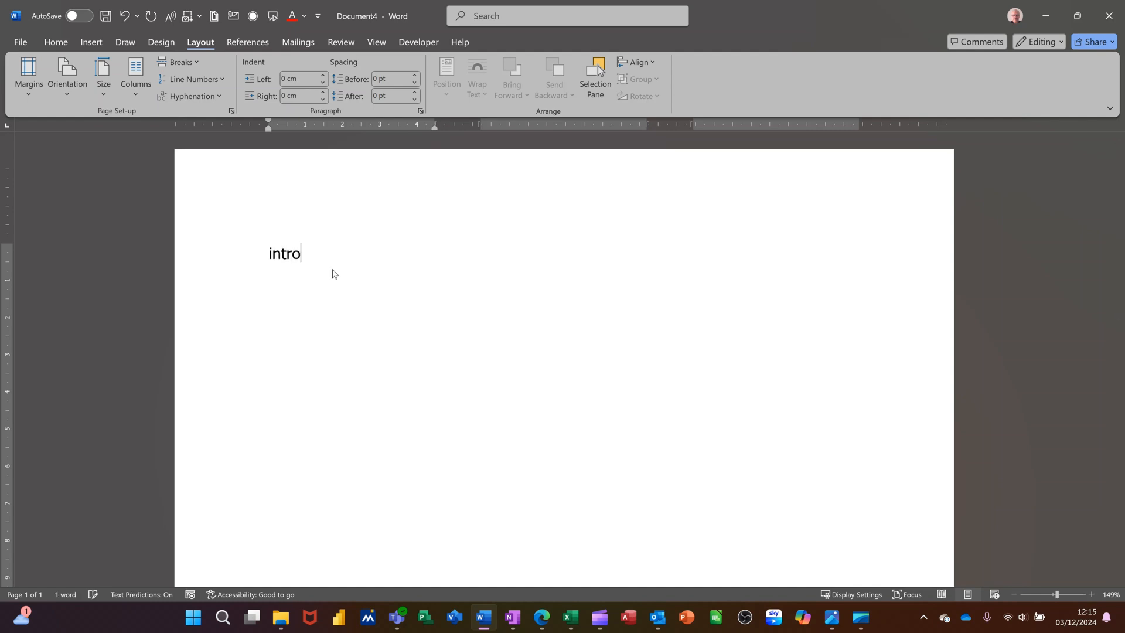
pyautogui.write(' fkj')
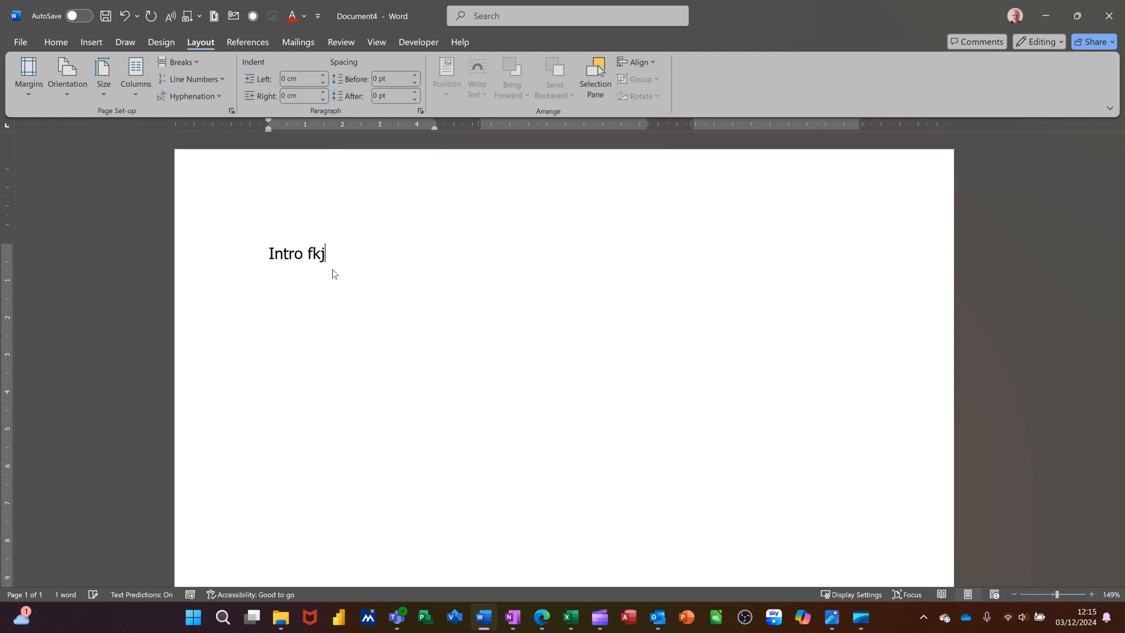
pyautogui.write('dfj k ekjdkjdk')
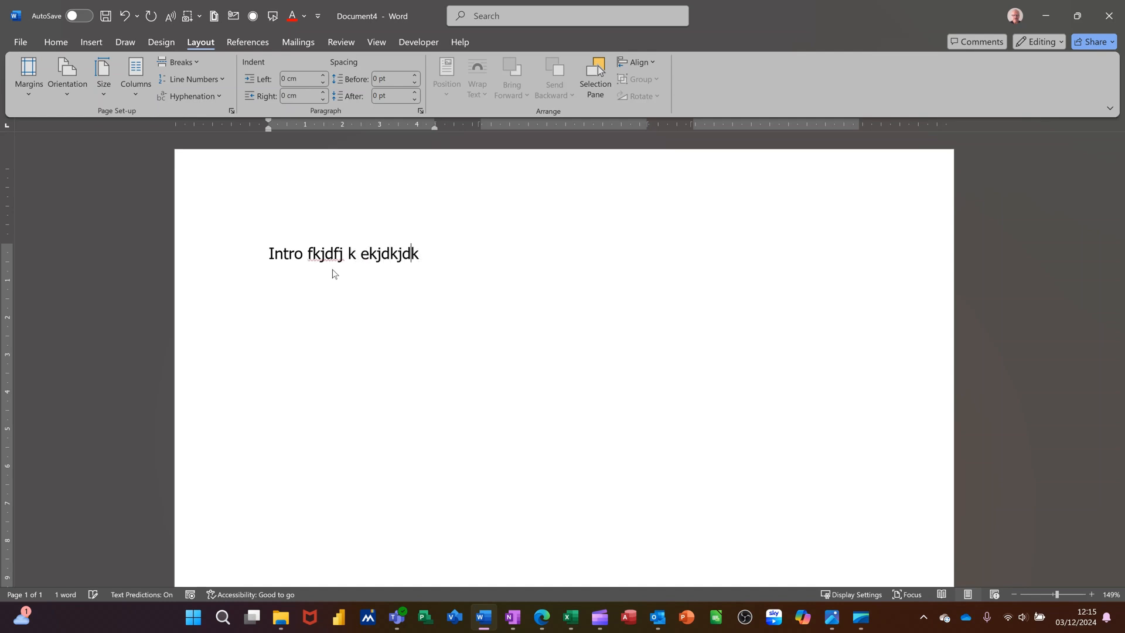
pyautogui.write('dkdkdkdkd')
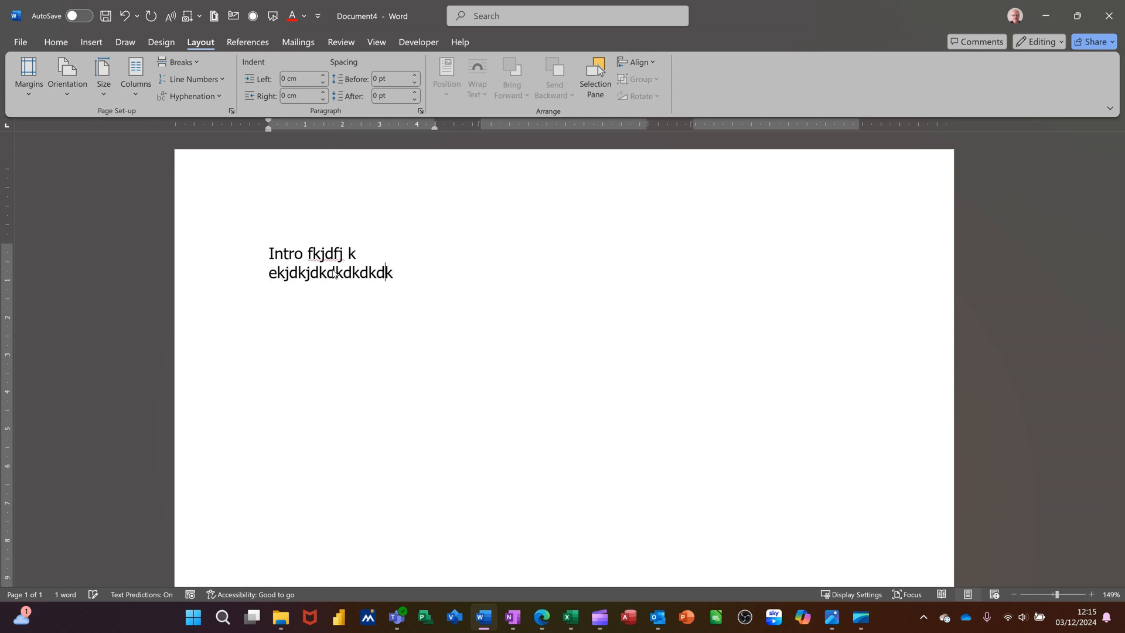
pyautogui.write(' k kdkd')
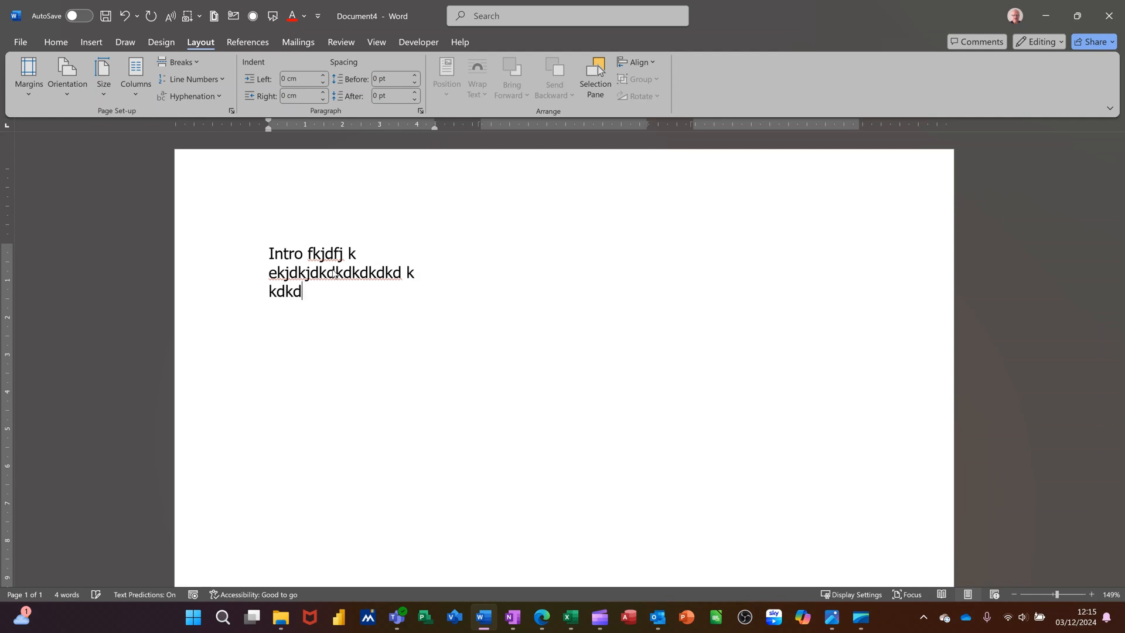
pyautogui.write('k k k k kd')
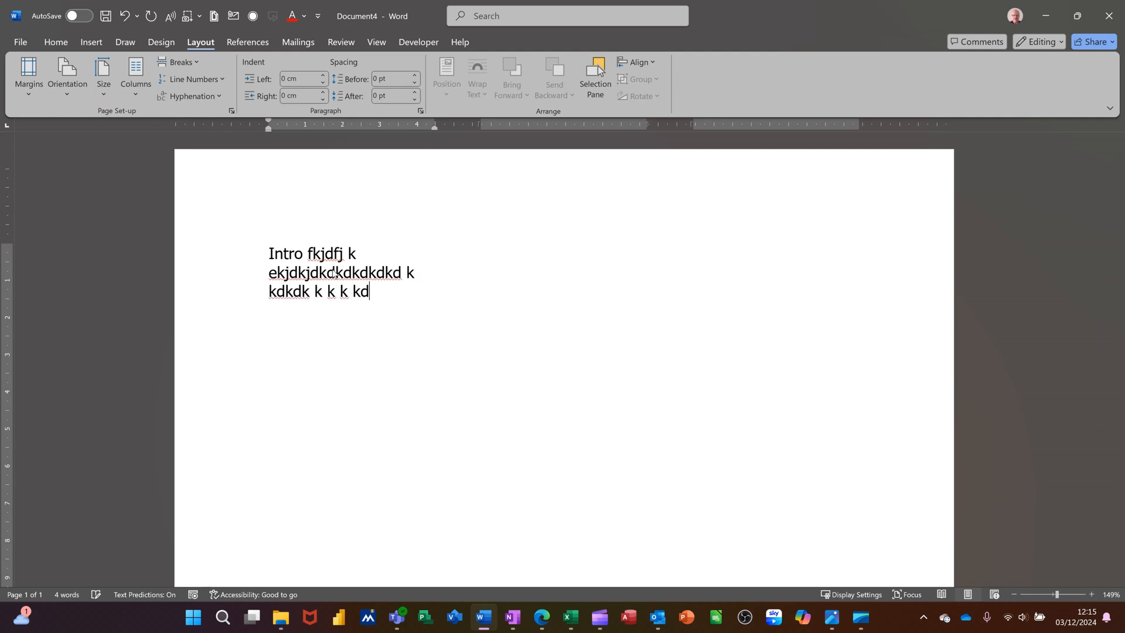
pyautogui.write('kdkdkd k k ')
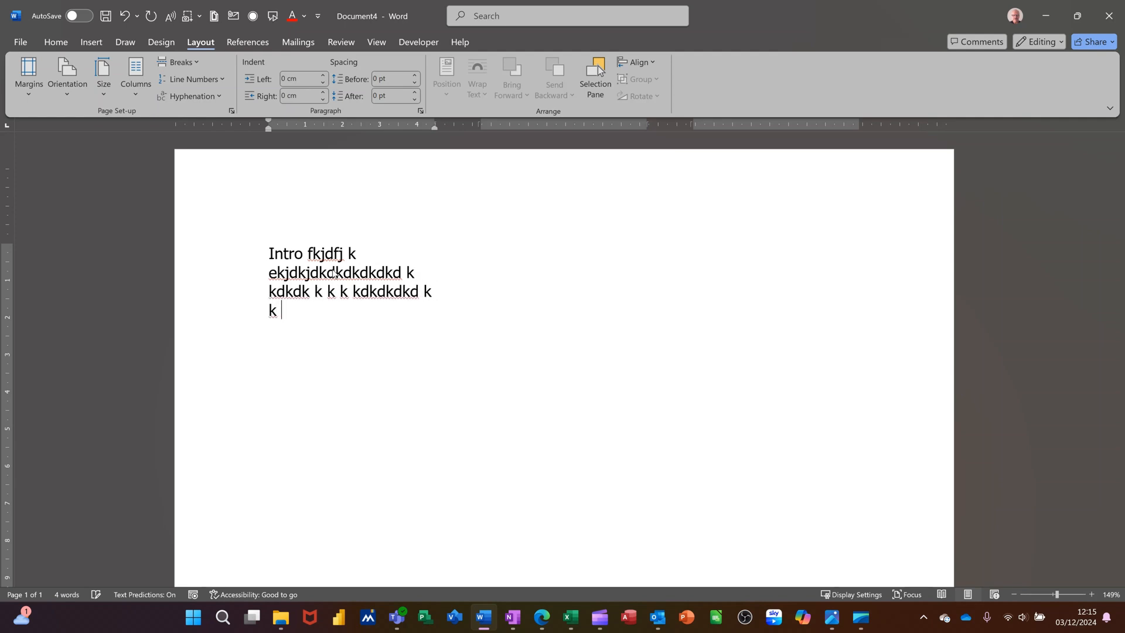
pyautogui.write('k k k')
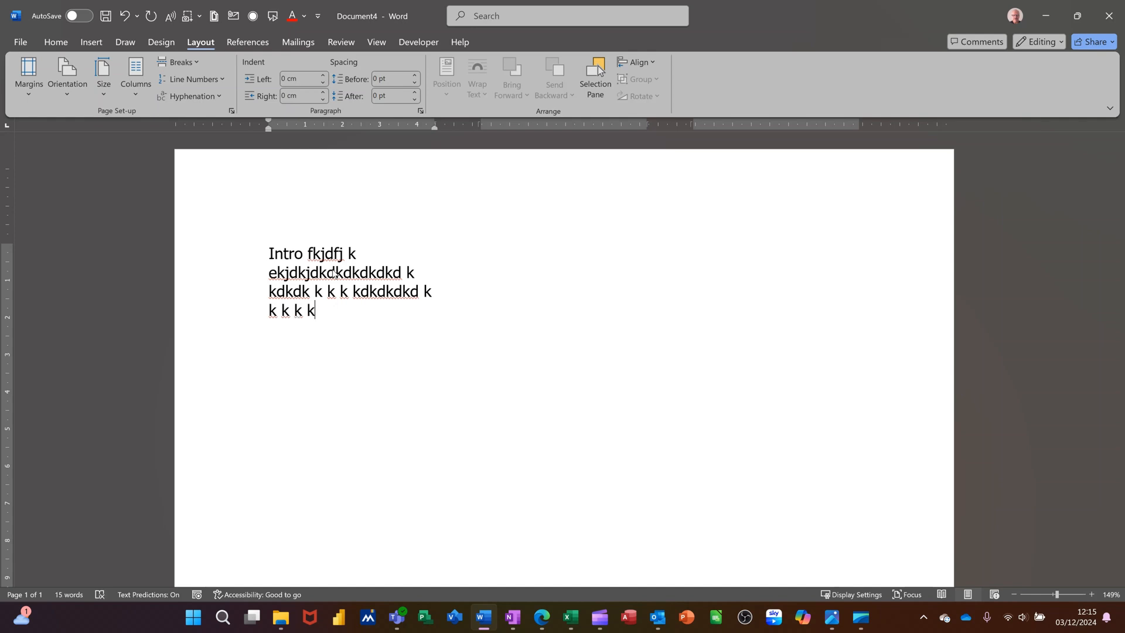
pyautogui.press('Return')
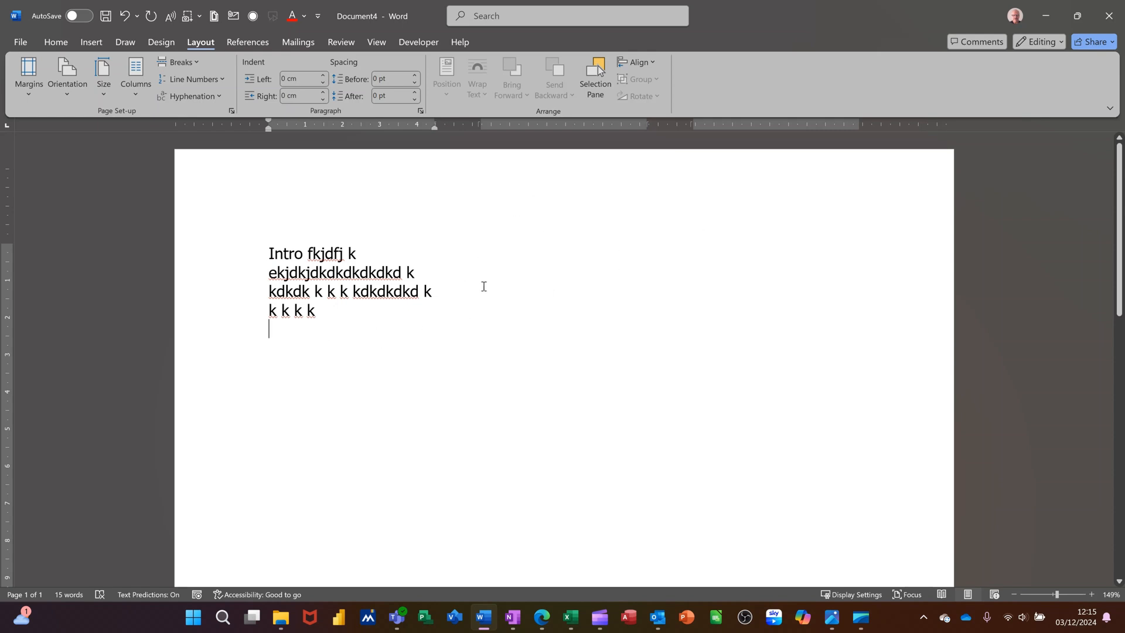
# Step: Try to place the cursor directly in the empty second column, and return it to the blank line below the first column's text
pyautogui.click(539, 261)
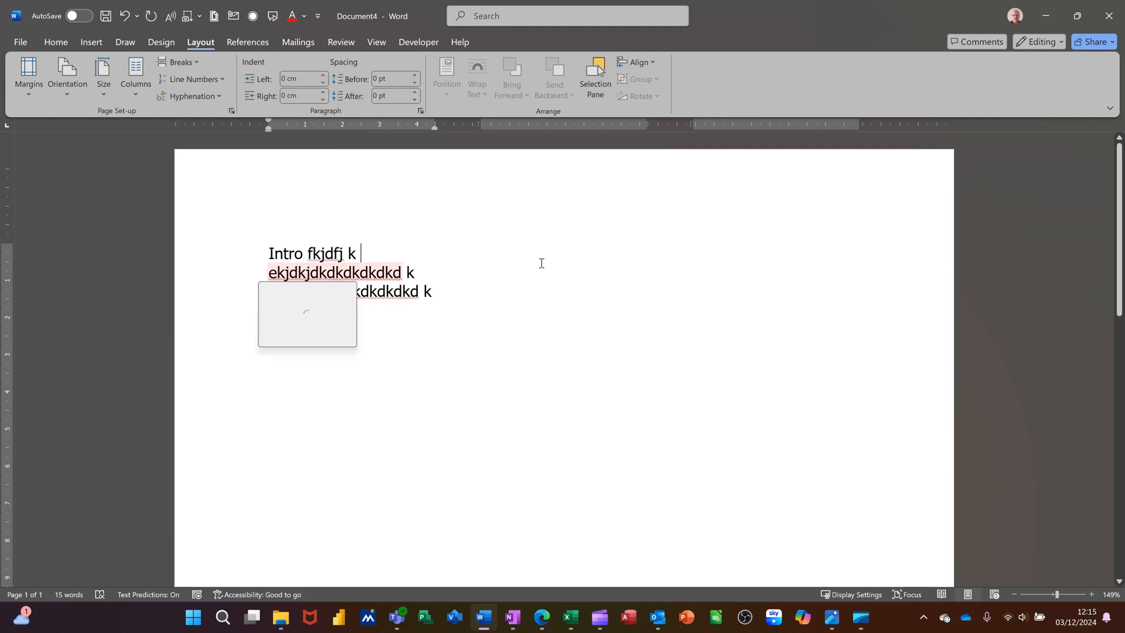
pyautogui.doubleClick(539, 266)
pyautogui.click(535, 270)
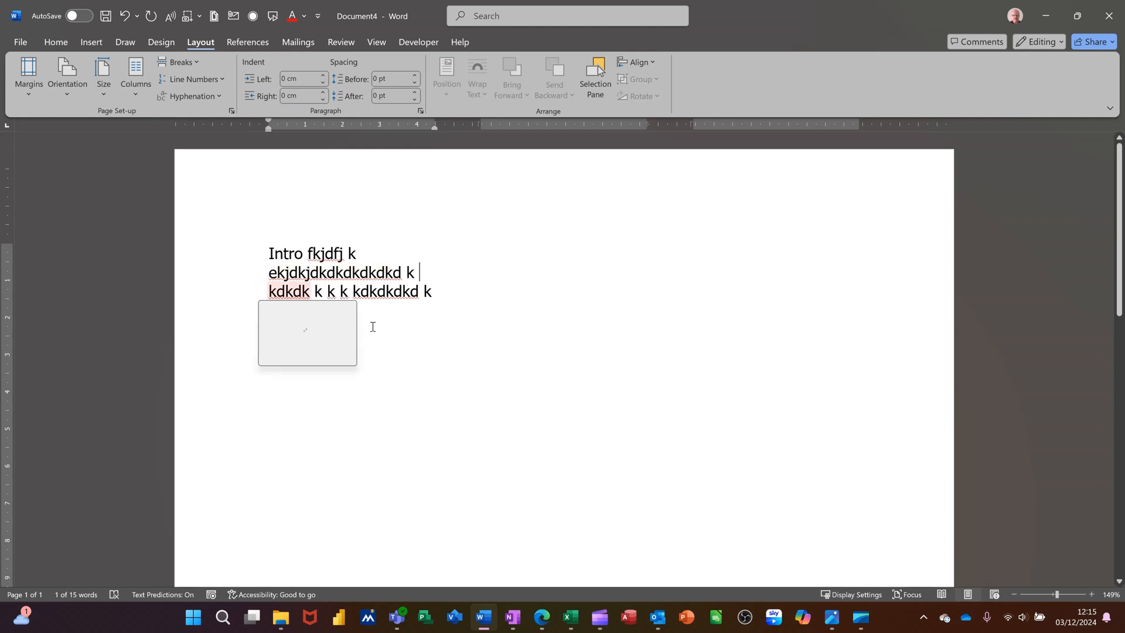
pyautogui.click(359, 450)
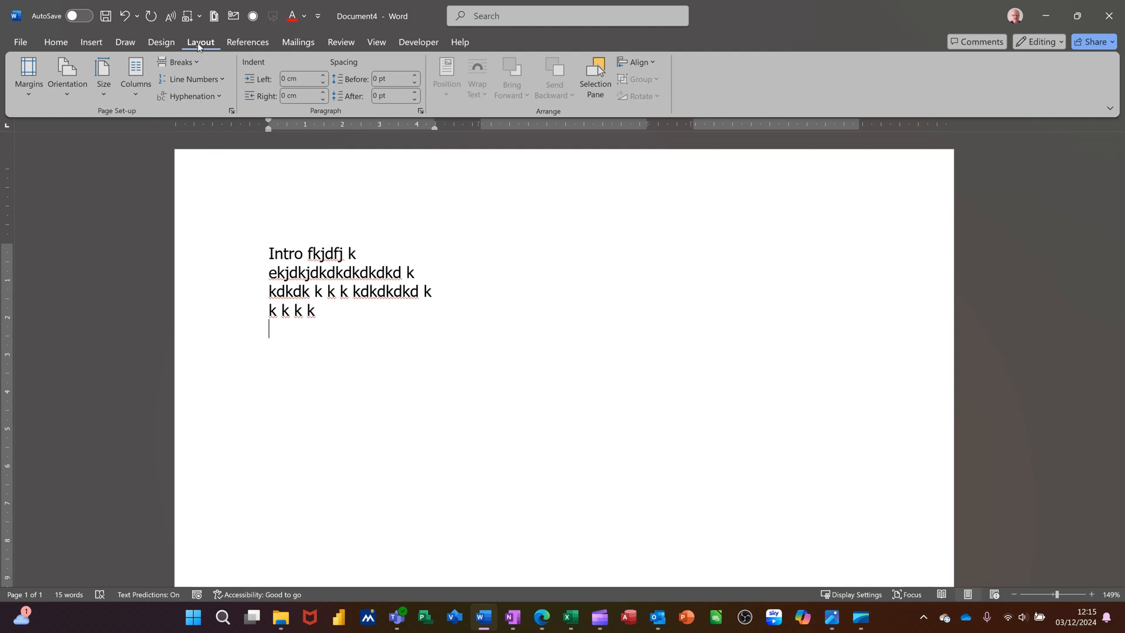
# Step: Insert a column break, enter "Fhfhfh h fhf hfh h h h hf hfhf" in the second column, and start a new line
pyautogui.click(198, 61)
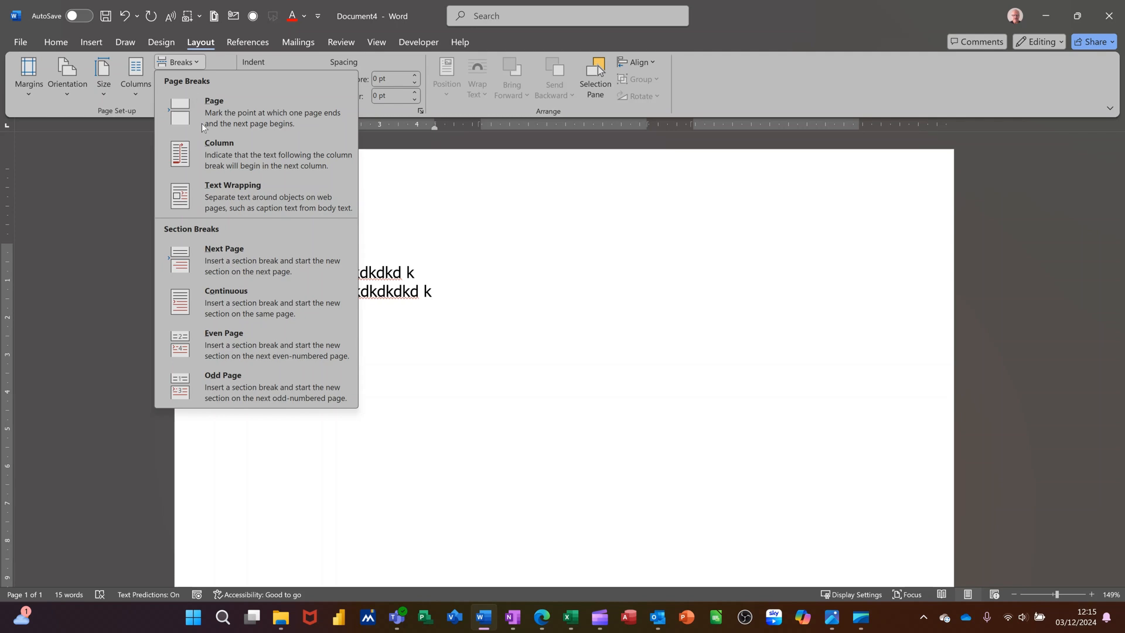
pyautogui.click(231, 154)
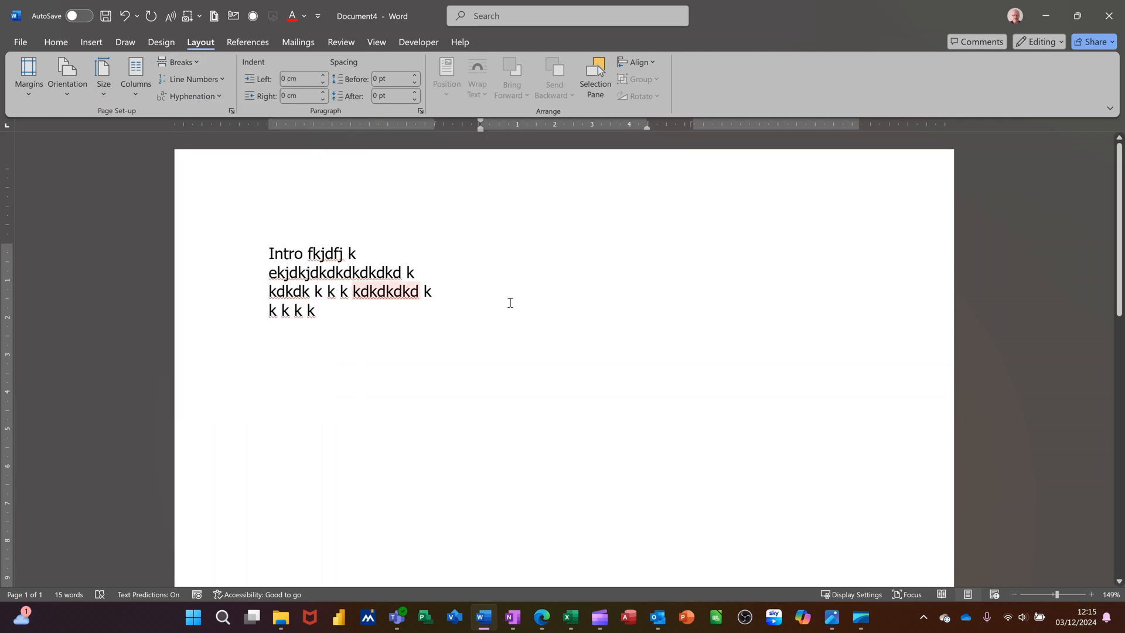
pyautogui.write('fhf')
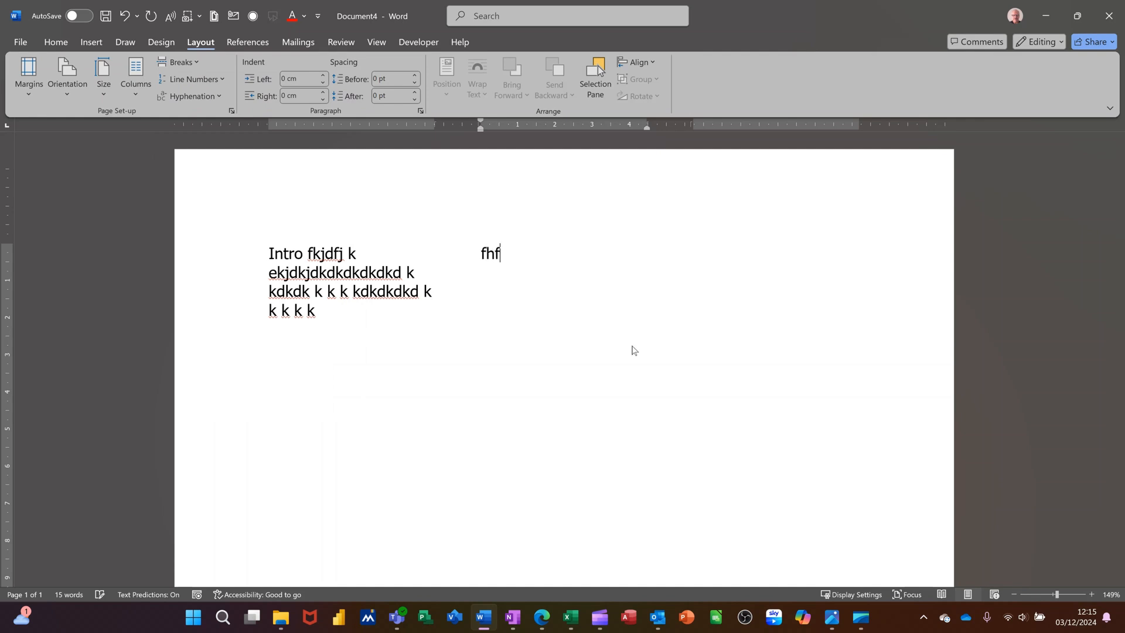
pyautogui.write('hfh h fhf hfh')
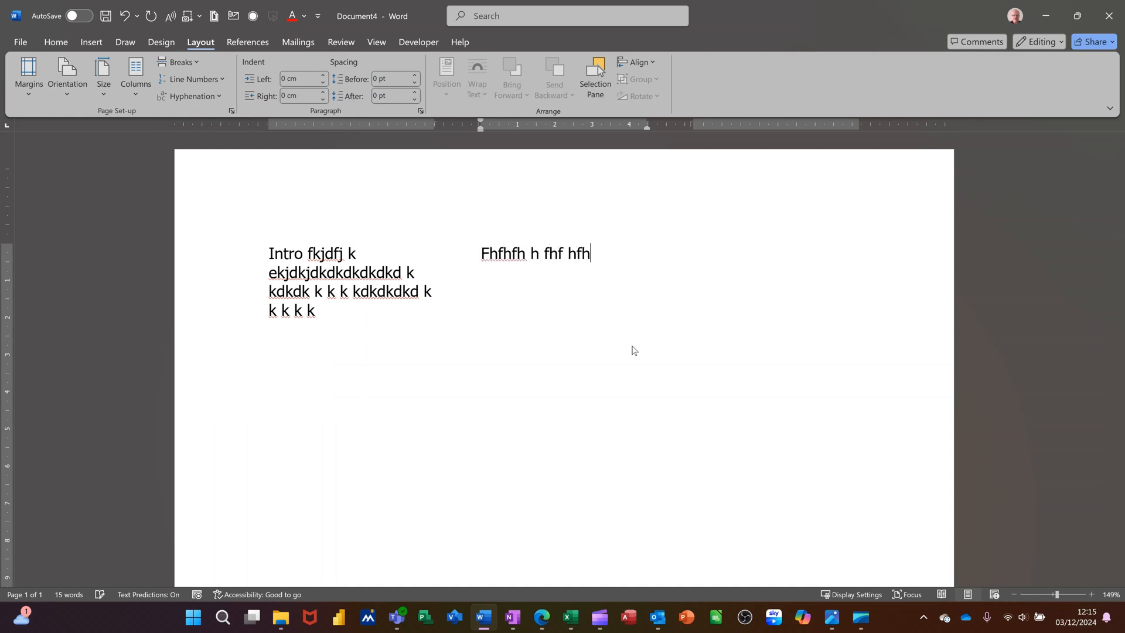
pyautogui.write(' h h h hf hfhf')
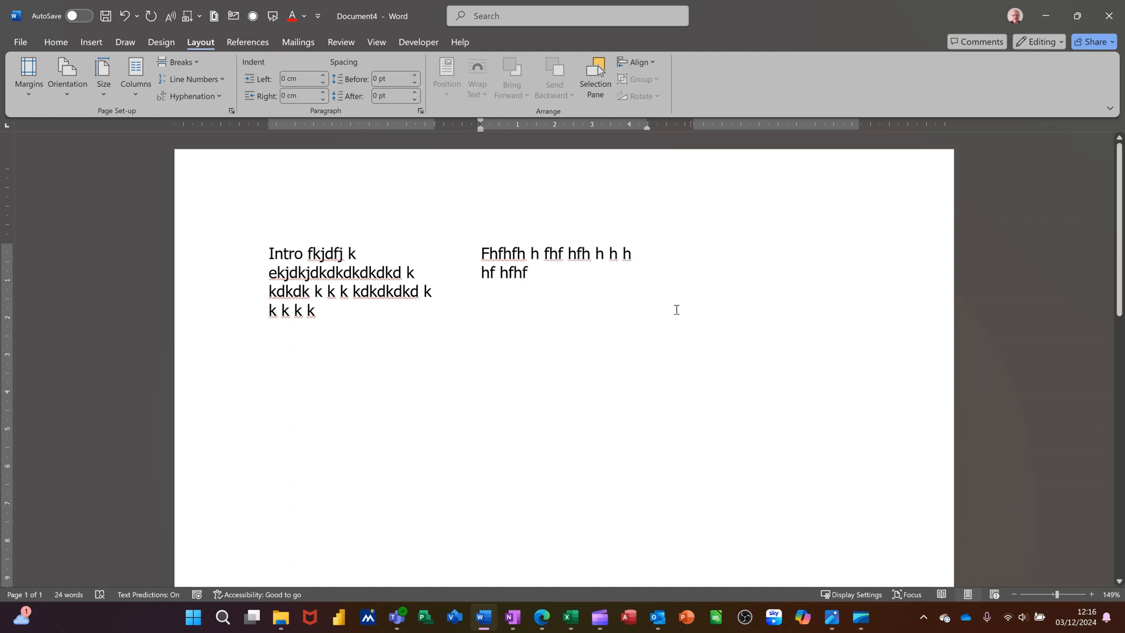
pyautogui.press('Return')
# Step: Insert a column break after the second column's text and enter "Ghhh gh hg h h h h ghg hghghg" in the third column, followed by blank lines
pyautogui.click(195, 63)
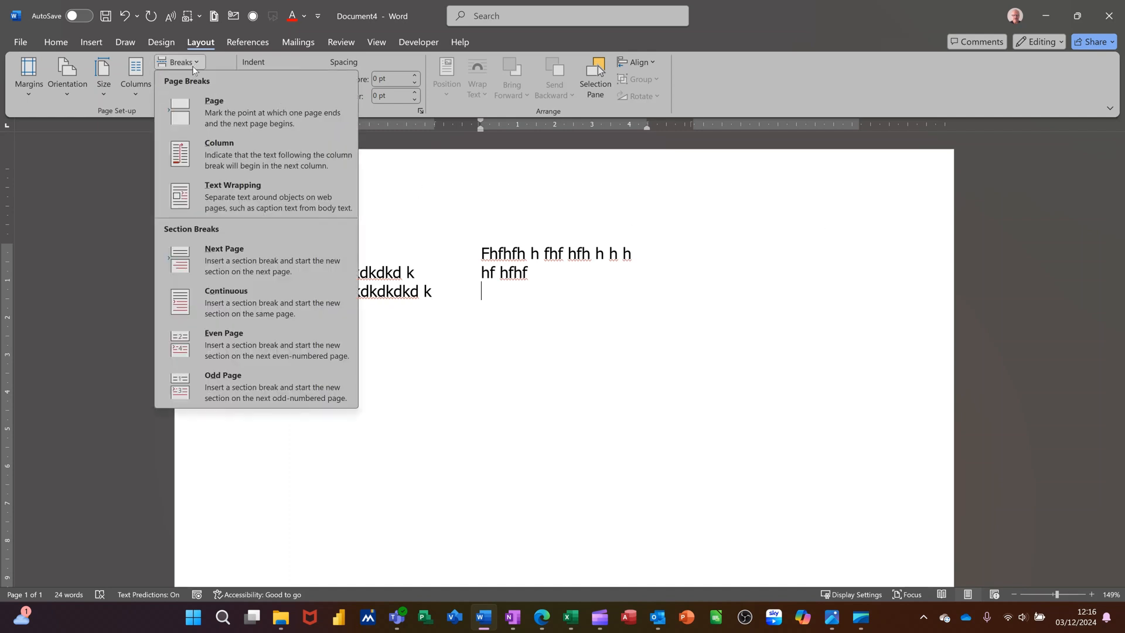
pyautogui.click(212, 157)
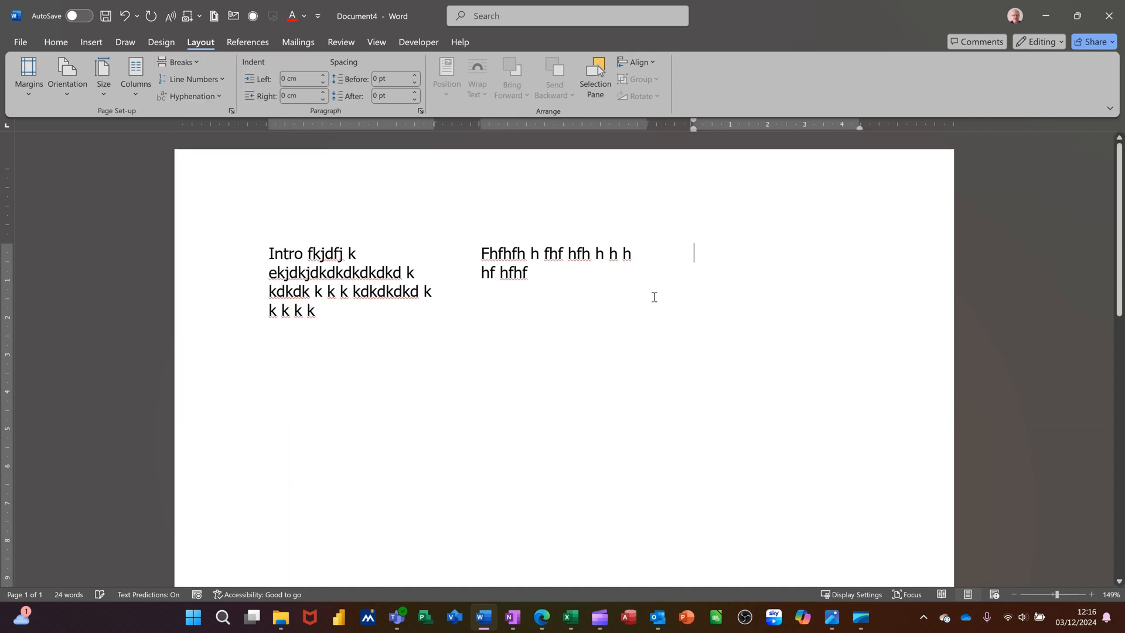
pyautogui.write('Ghhh gh hg h')
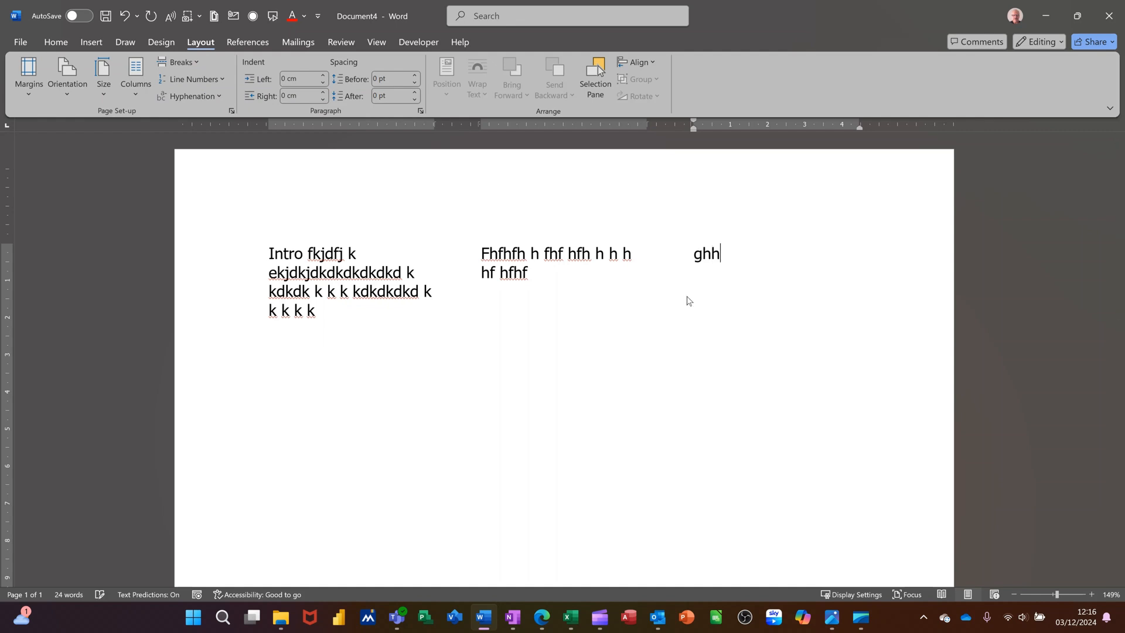
pyautogui.write(' h h')
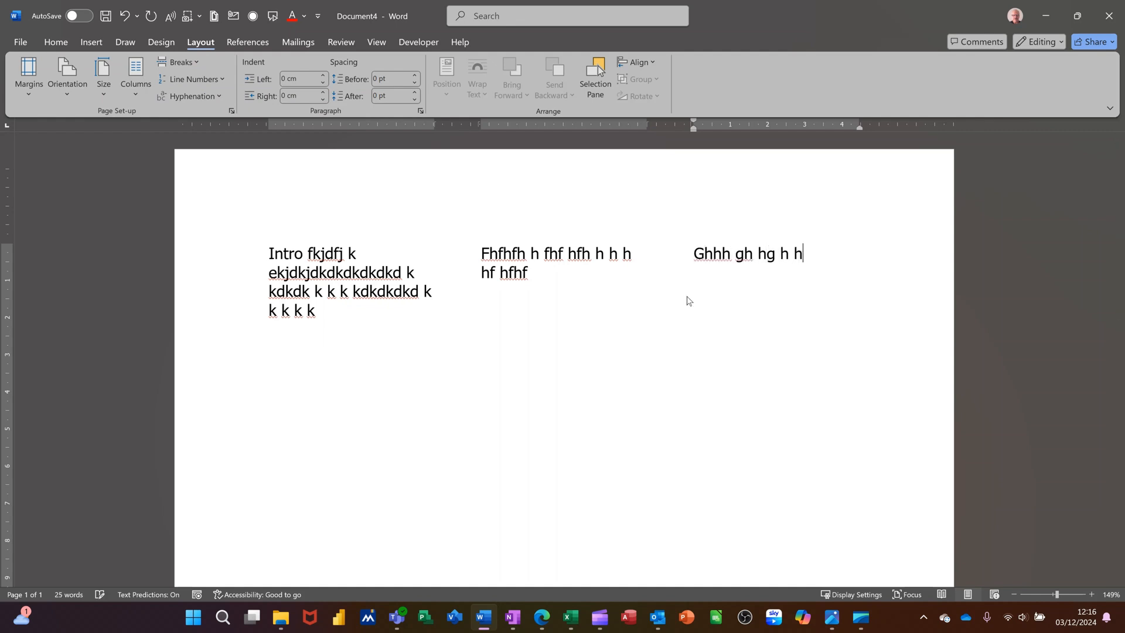
pyautogui.write(' h ghg hghghg')
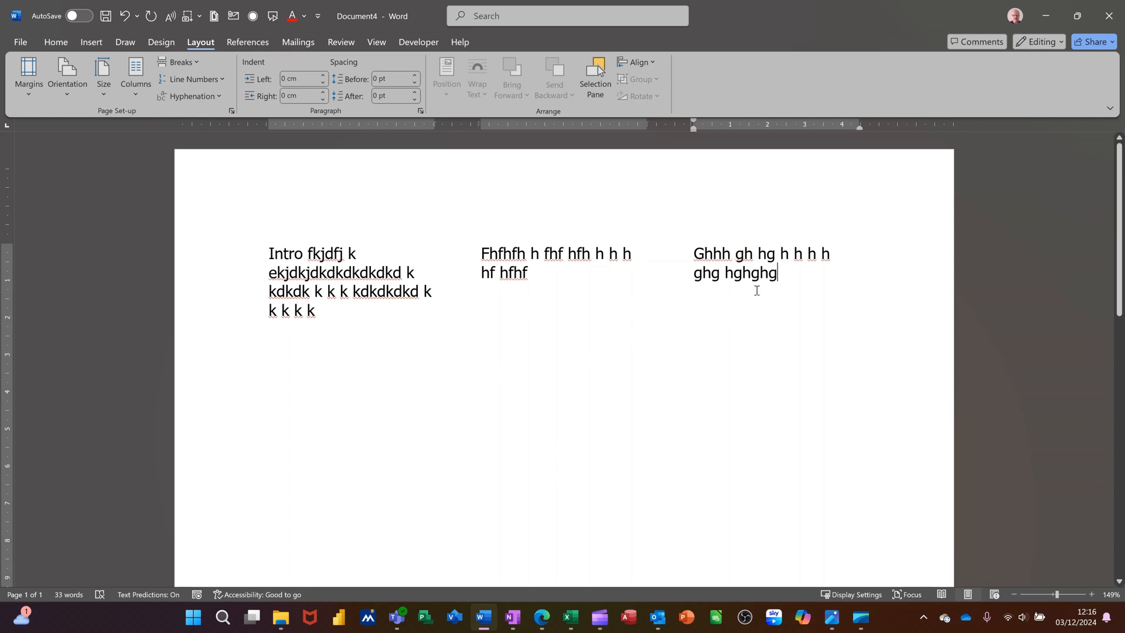
pyautogui.press('Return')
pyautogui.press('Return')
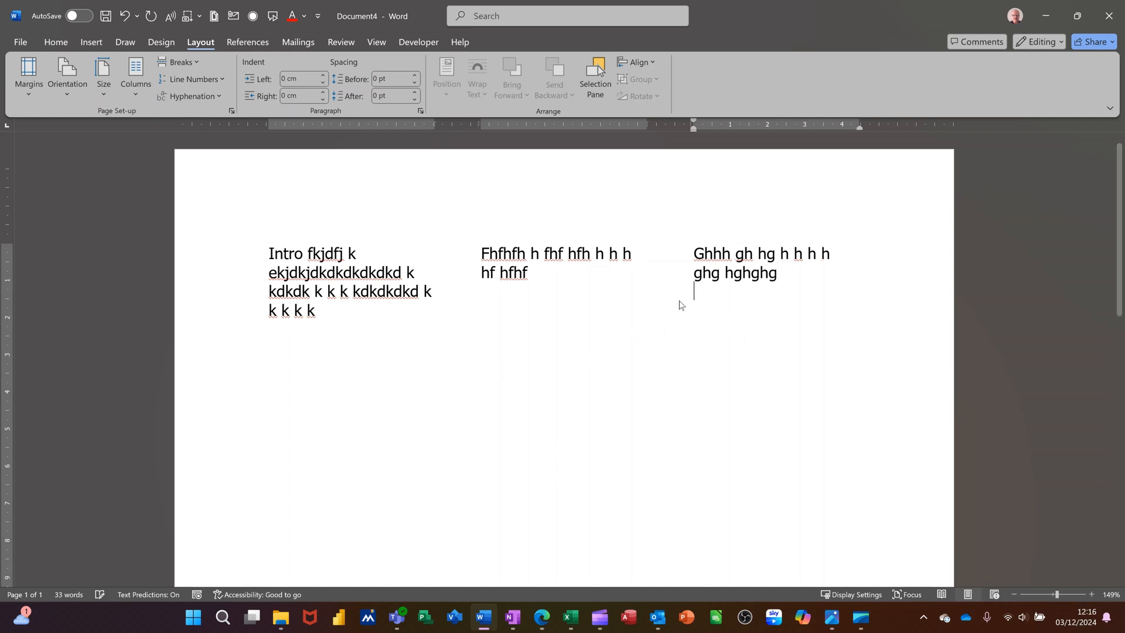
# Step: Try a continuous section break on a new line below the first column's text, and undo the break
pyautogui.click(360, 316)
pyautogui.press('Return')
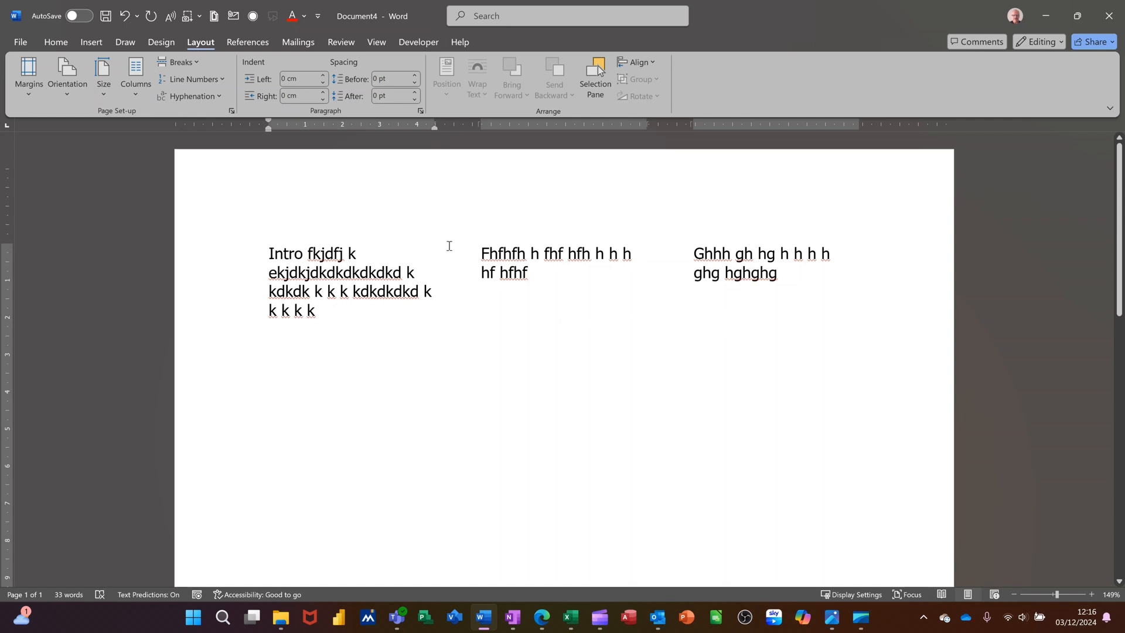
pyautogui.click(196, 62)
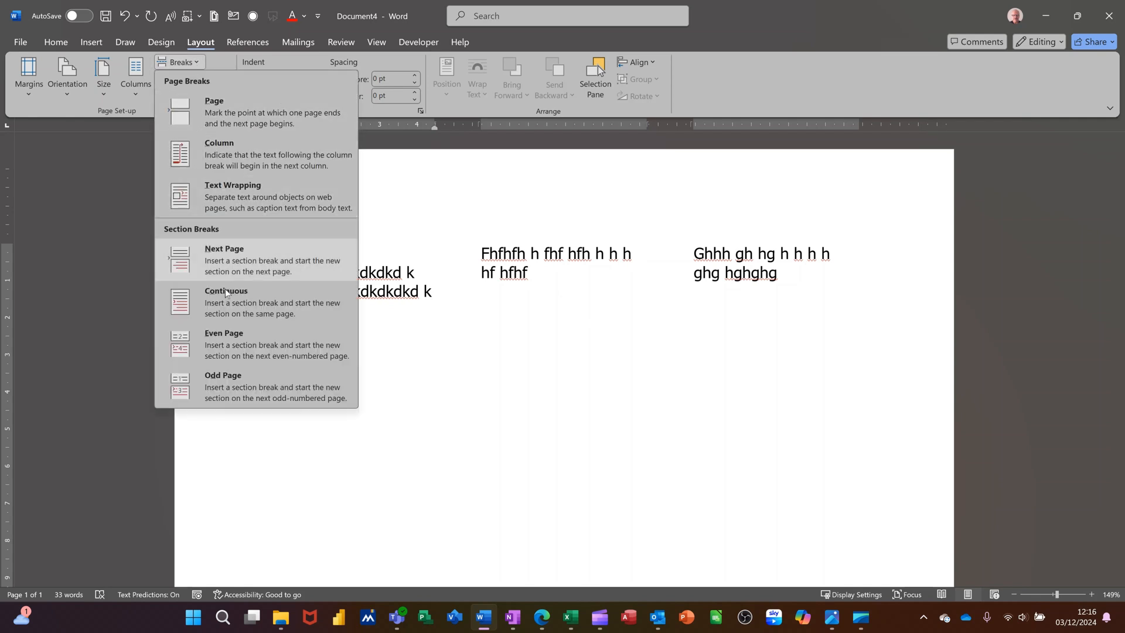
pyautogui.click(235, 303)
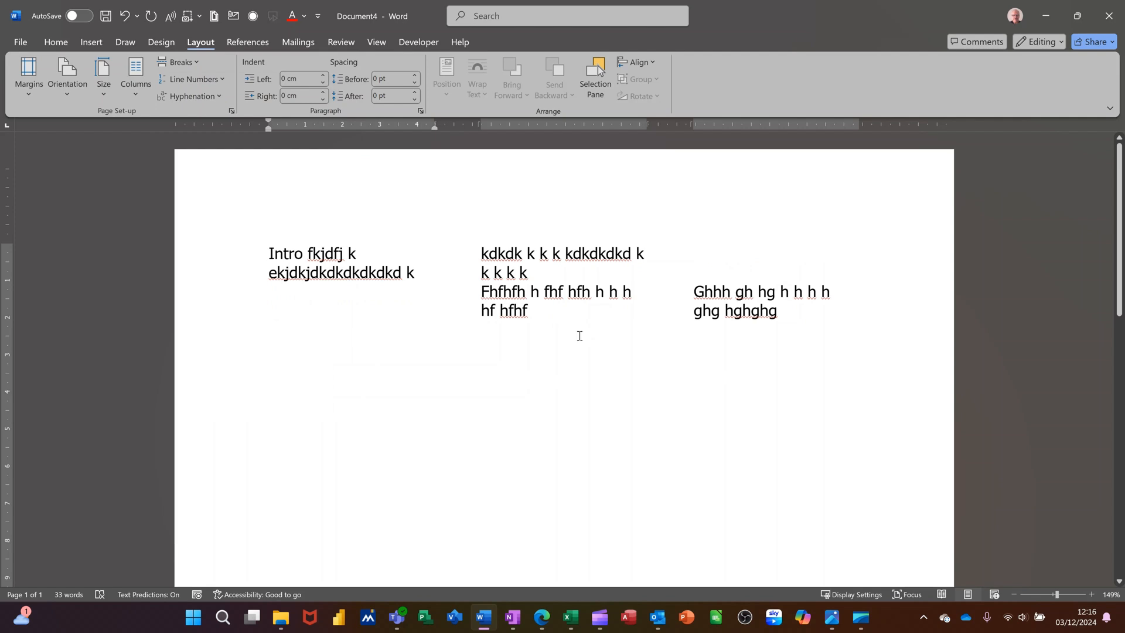
pyautogui.hotkey('ctrl', 'z')
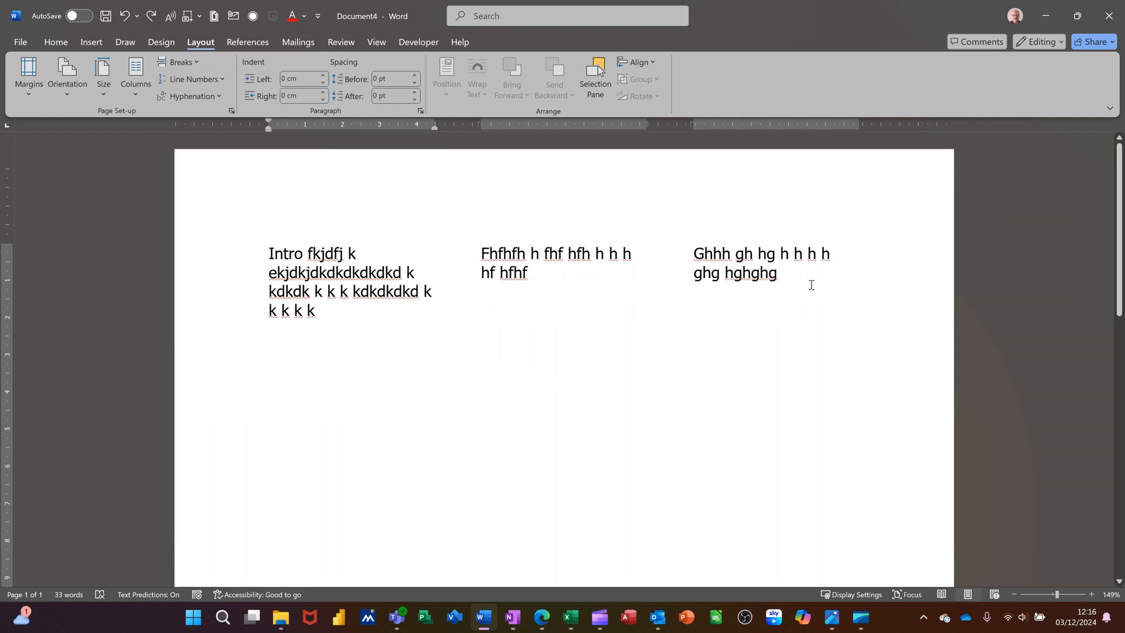
# Step: Insert a continuous section break on a new line below the third column's text and set the new section to one column
pyautogui.click(809, 281)
pyautogui.press('Return')
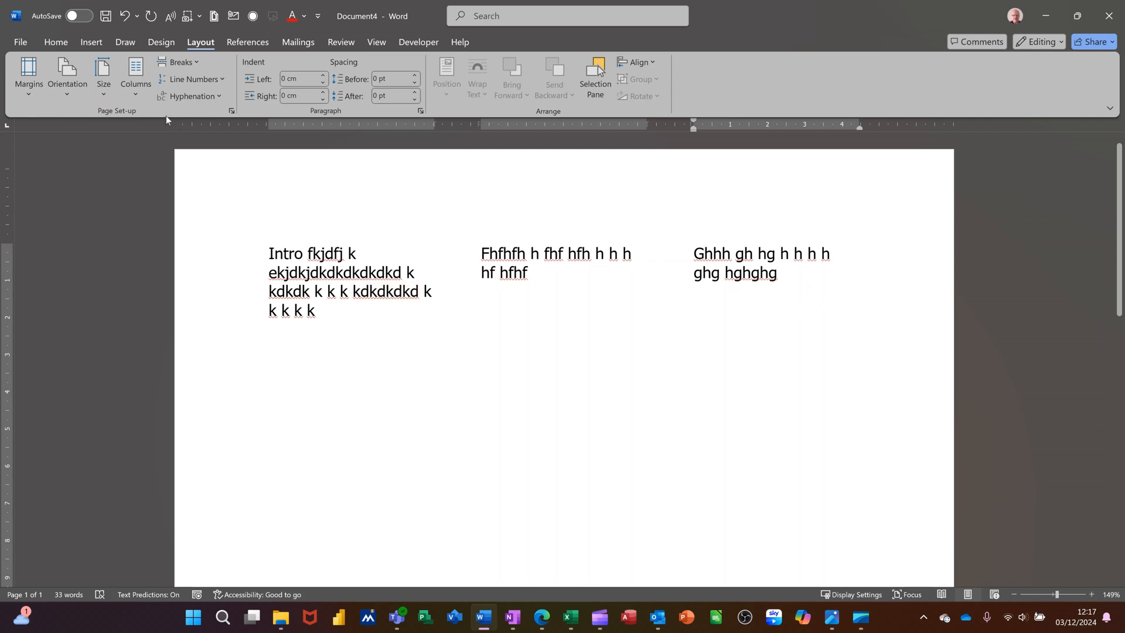
pyautogui.click(186, 61)
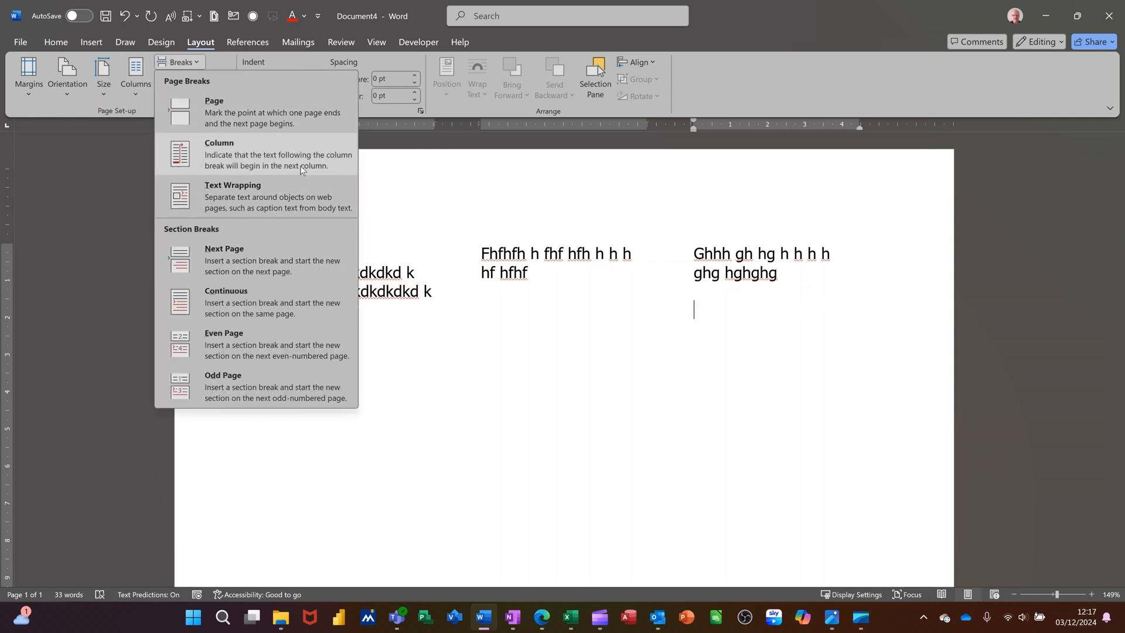
pyautogui.click(267, 297)
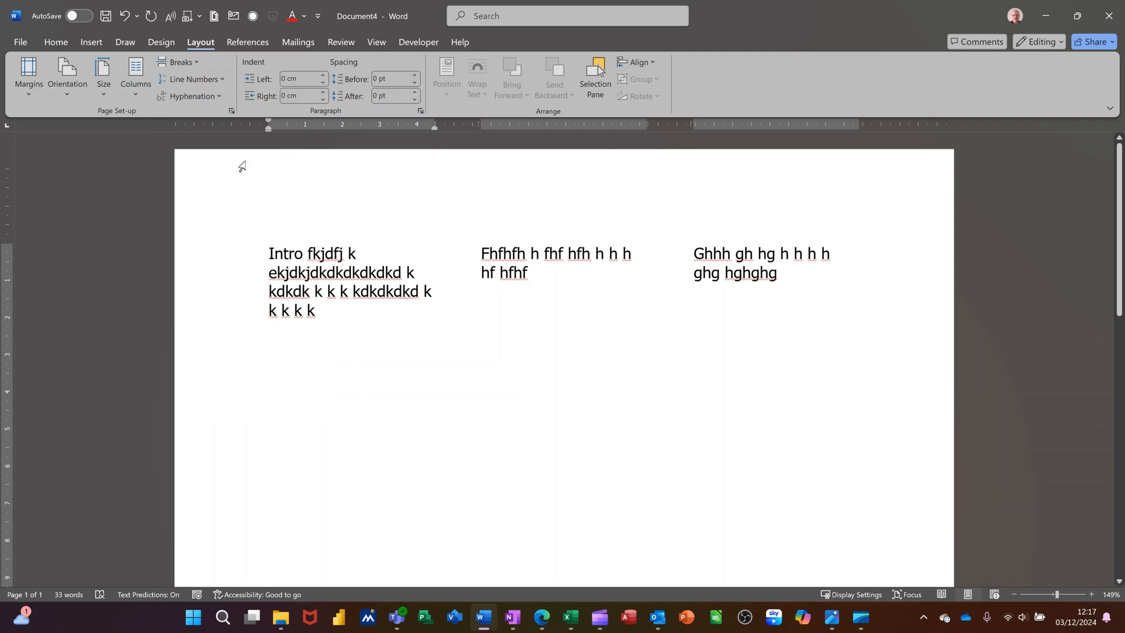
pyautogui.click(137, 94)
pyautogui.click(141, 126)
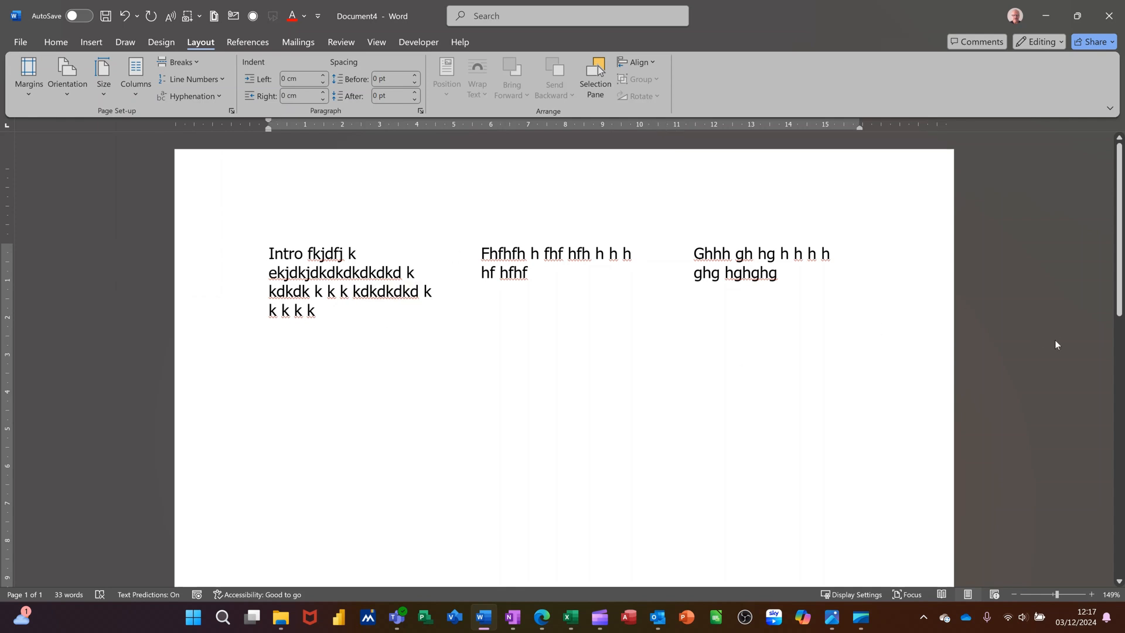
# Step: Enter "Hjfgjfj jfjfjfj jfjf" followed by a long run of "j" characters across the page width in the one-column section
pyautogui.write('Hjfgjfj jfjf')
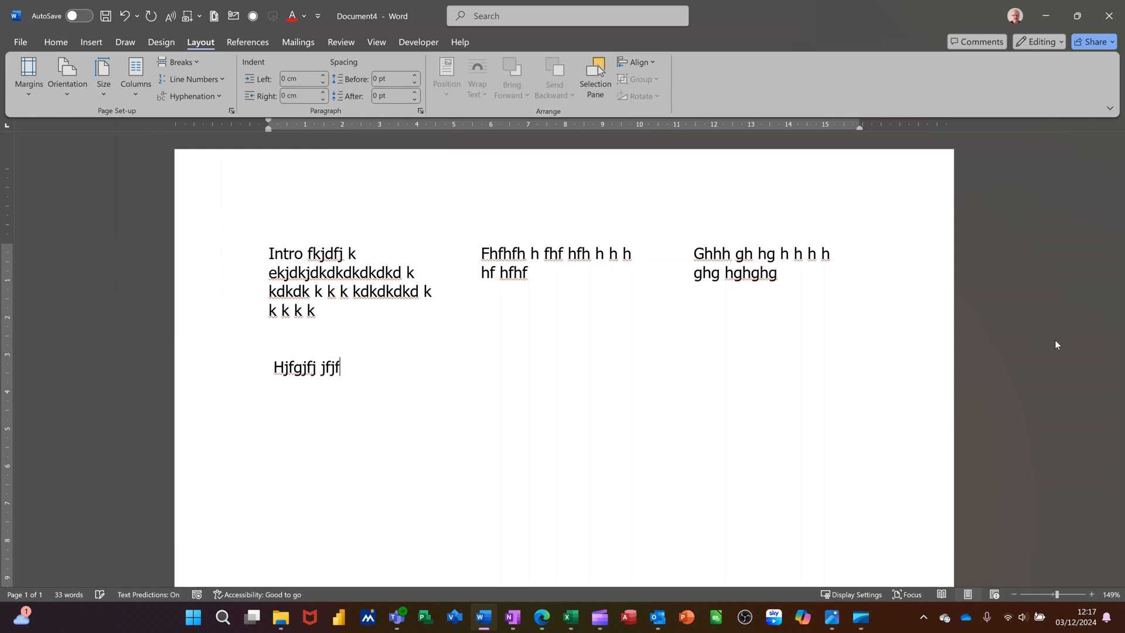
pyautogui.write('jfj jfjfjjjjjjjjjjjjjjjjjjjjjjjjjjjjjjjjjjjjjjjjjjjjjjjjjjjjjjjjjjjj')
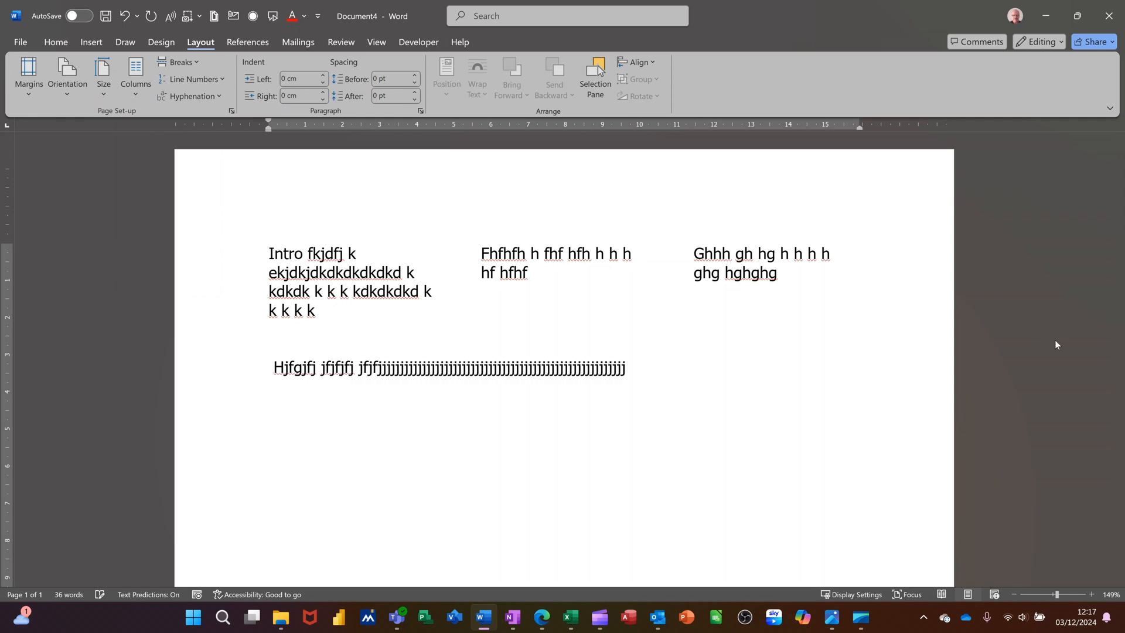
pyautogui.write('jjjjjjjjjjjjjjjjjjjjjjjjjjjjjjjjjjjjjjjjjjjjjjjjjjjjjjjjjjjjjjjjjjjjjjjjjjjjjjjjjjjjjjjj')
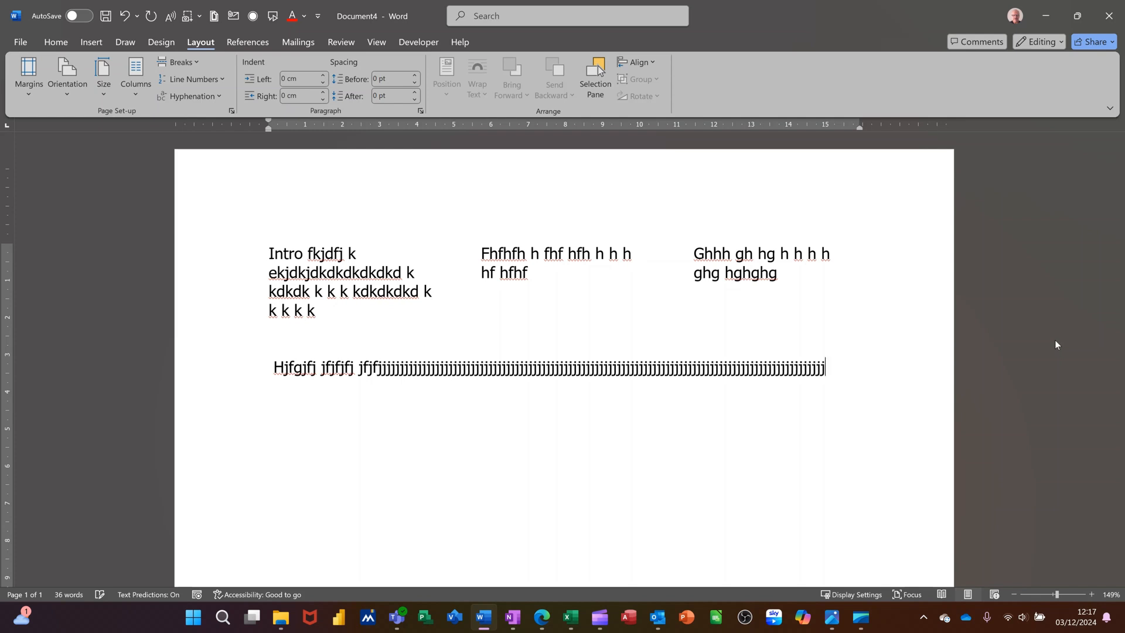
# Step: Extend the third column's text with several groups of repeated "j" characters so that it fills four lines
pyautogui.click(729, 301)
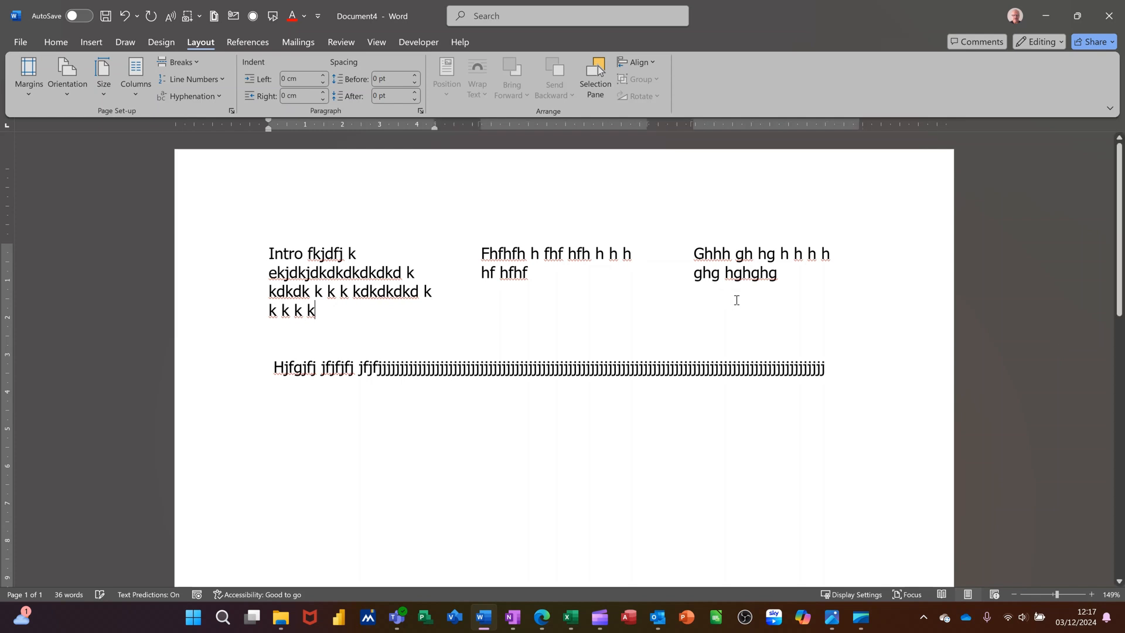
pyautogui.click(773, 290)
pyautogui.write('jjjjjjjjj')
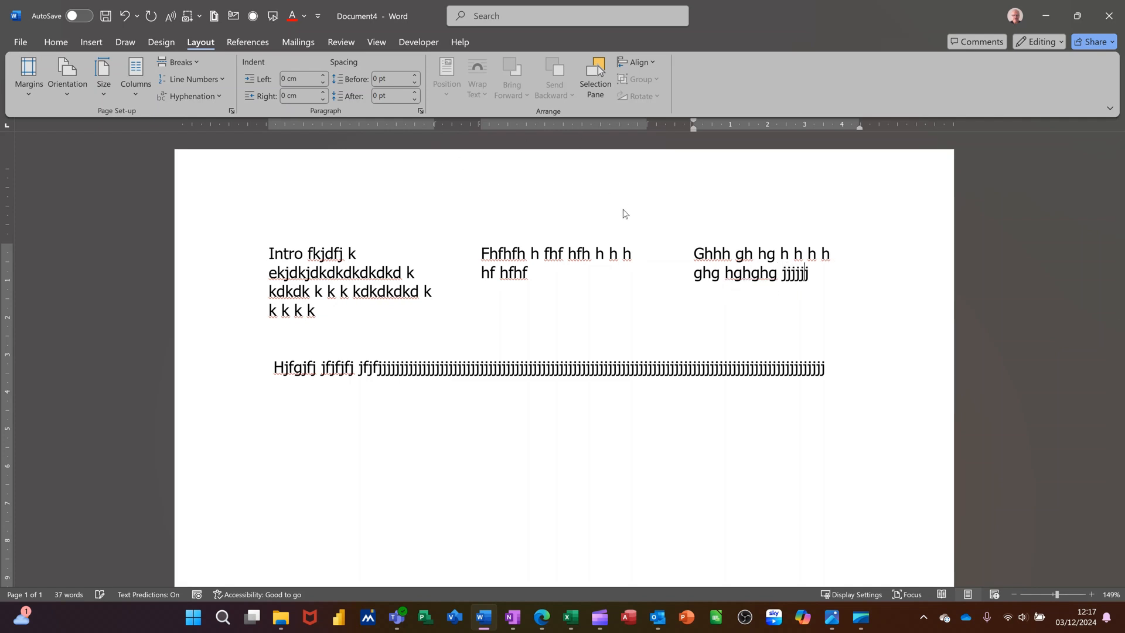
pyautogui.write('jjjjjjjjjjjjj')
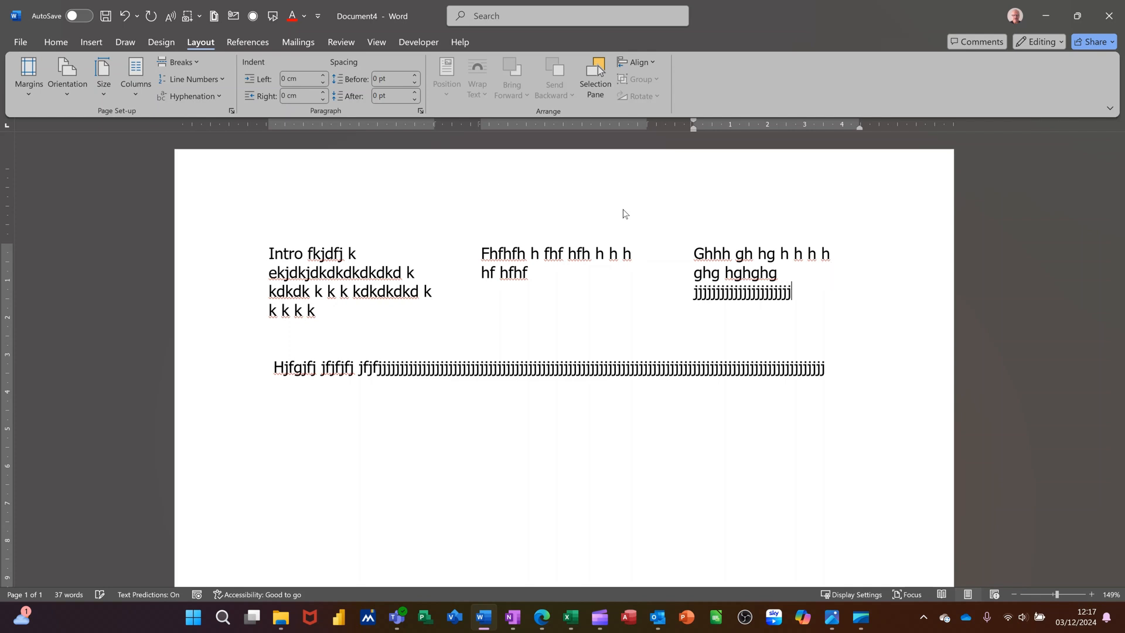
pyautogui.write(' jjj jjjj')
pyautogui.write('jjjjj')
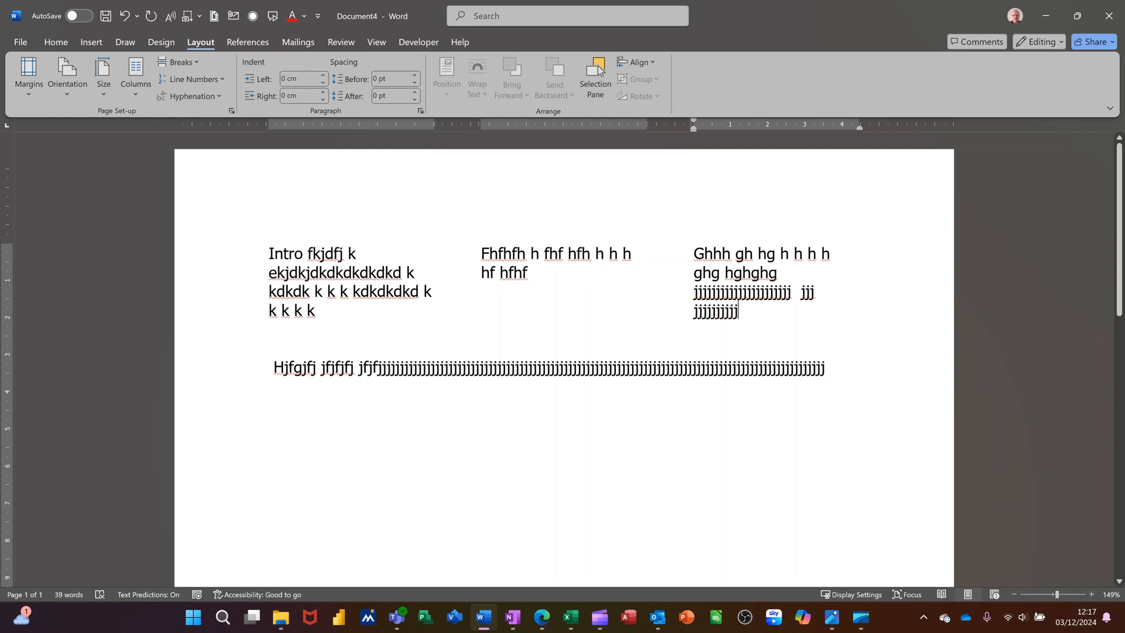
# Step: Add a full-width line of repeated "g" characters at the end of the document, below the one-column text
pyautogui.hotkey('ctrl', 'End')
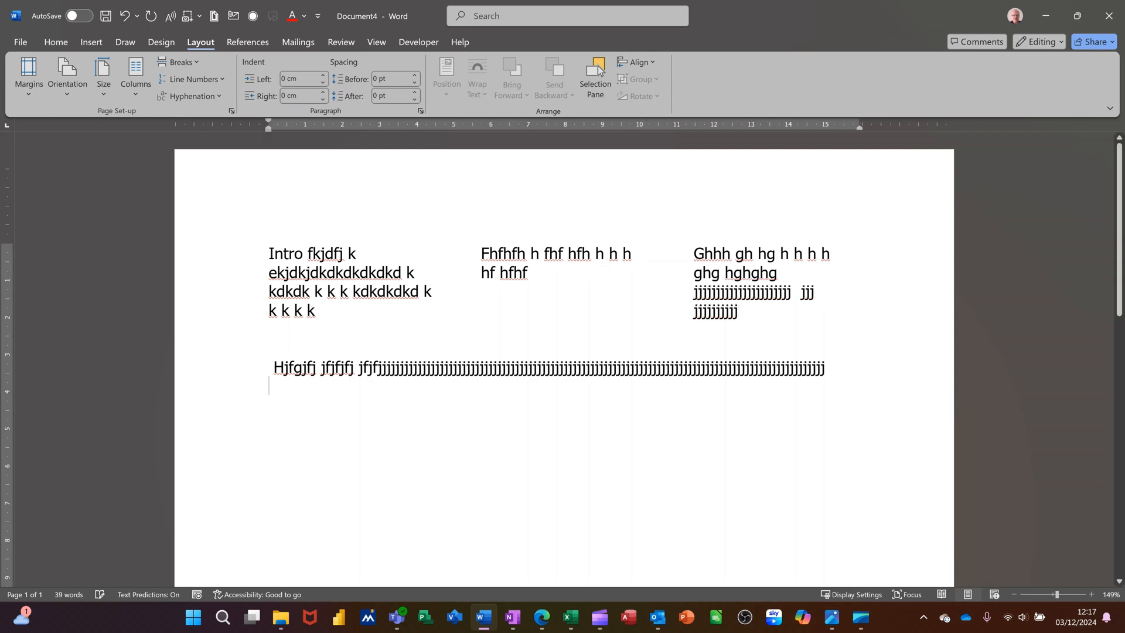
pyautogui.write('ggggg')
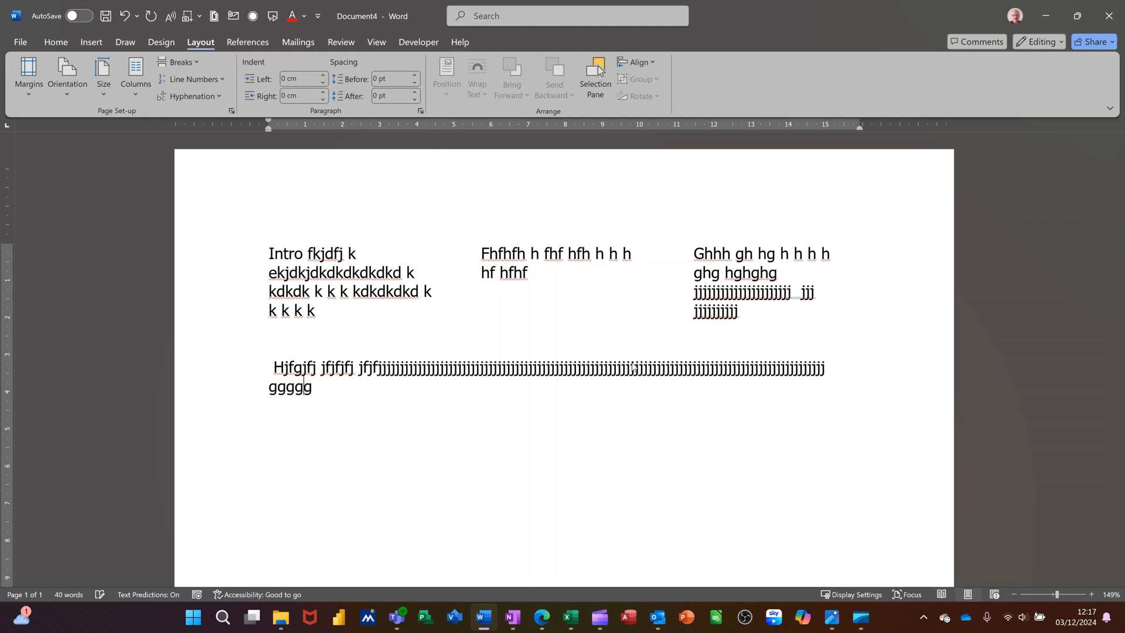
pyautogui.write('ggggggggggggggggggggggggggggggggggggggggggggggggggggggggg')
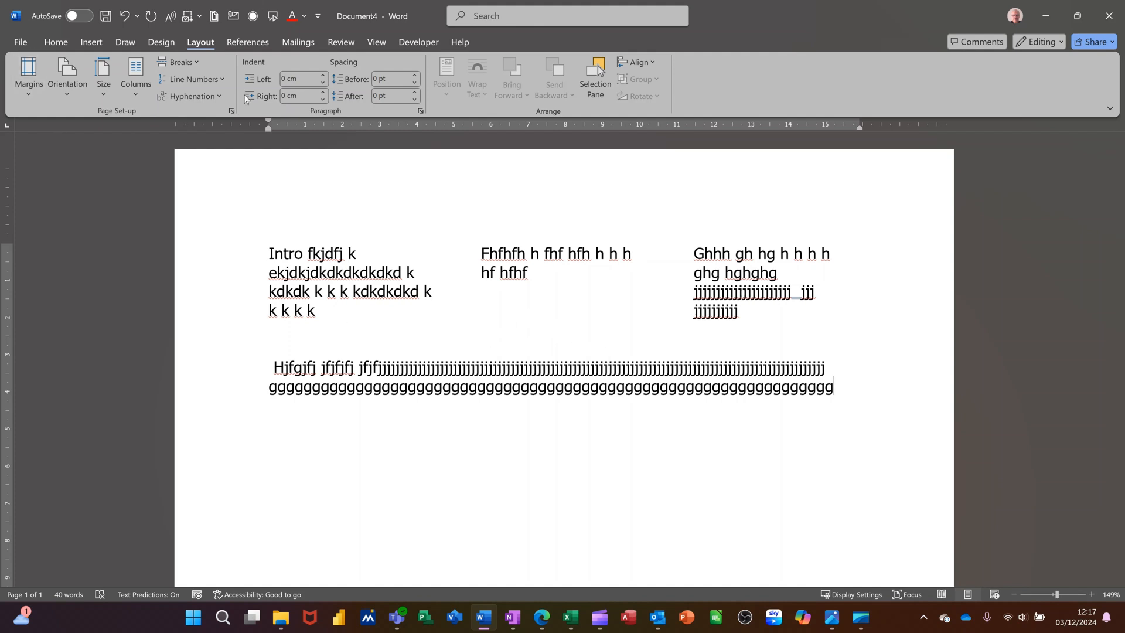
# Step: Switch to Draft view and delete the continuous section break and both column breaks
pyautogui.click(378, 41)
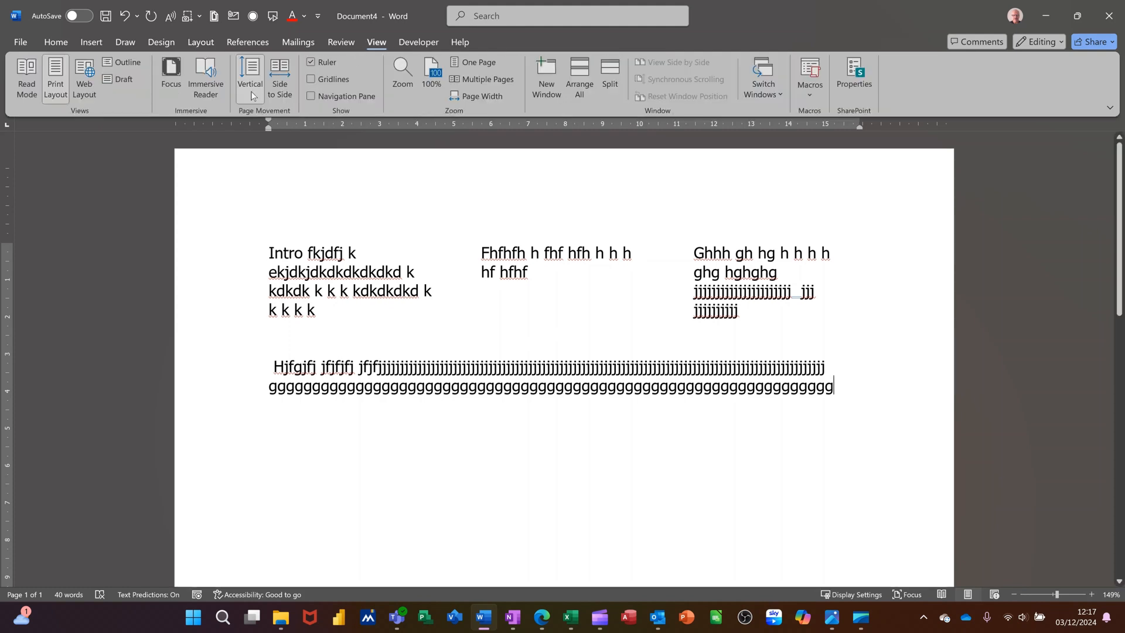
pyautogui.click(120, 79)
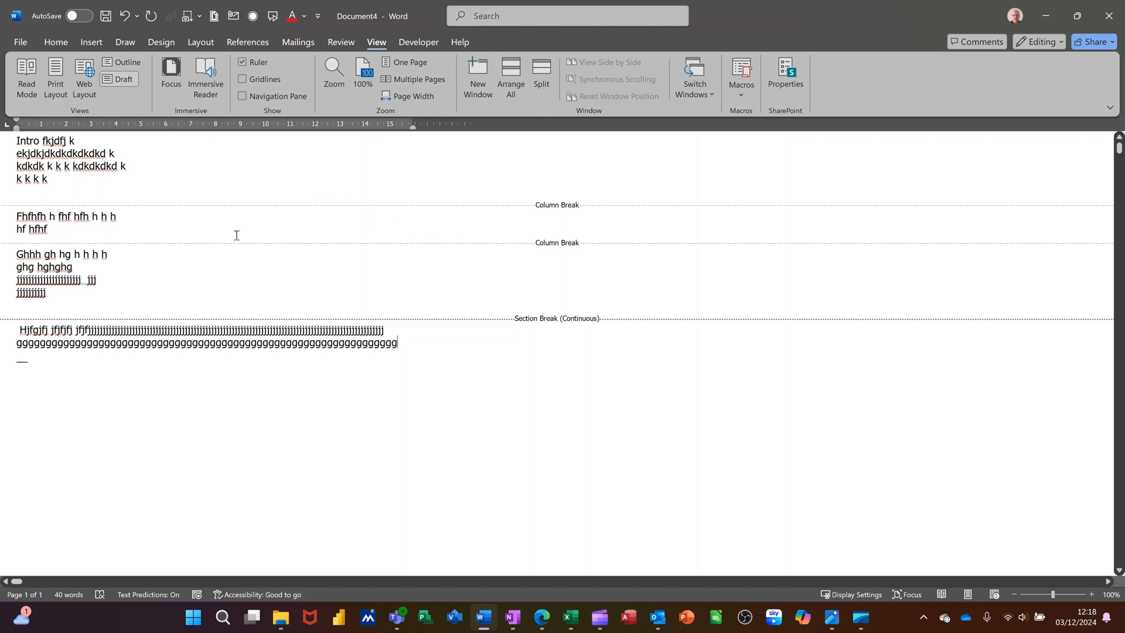
pyautogui.click(467, 316)
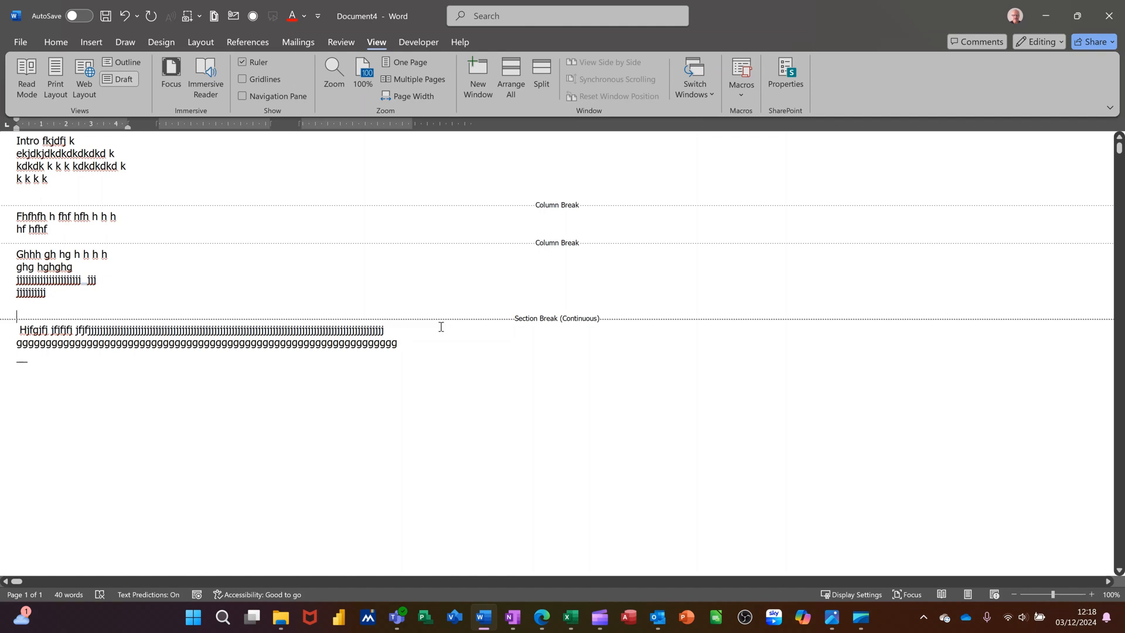
pyautogui.press('Delete')
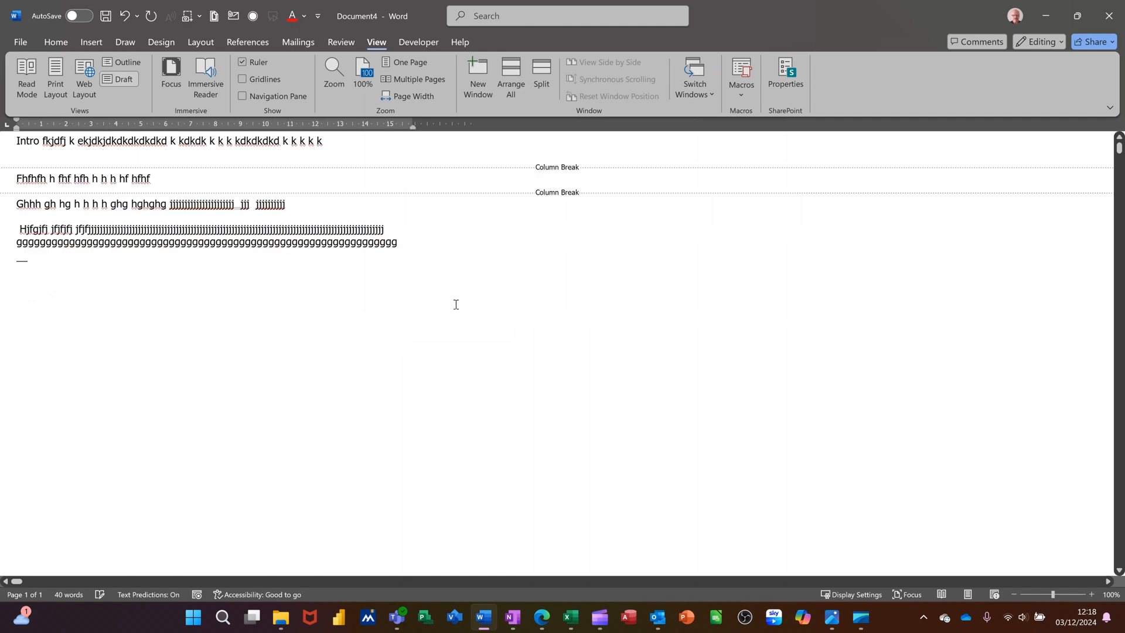
pyautogui.press('Delete')
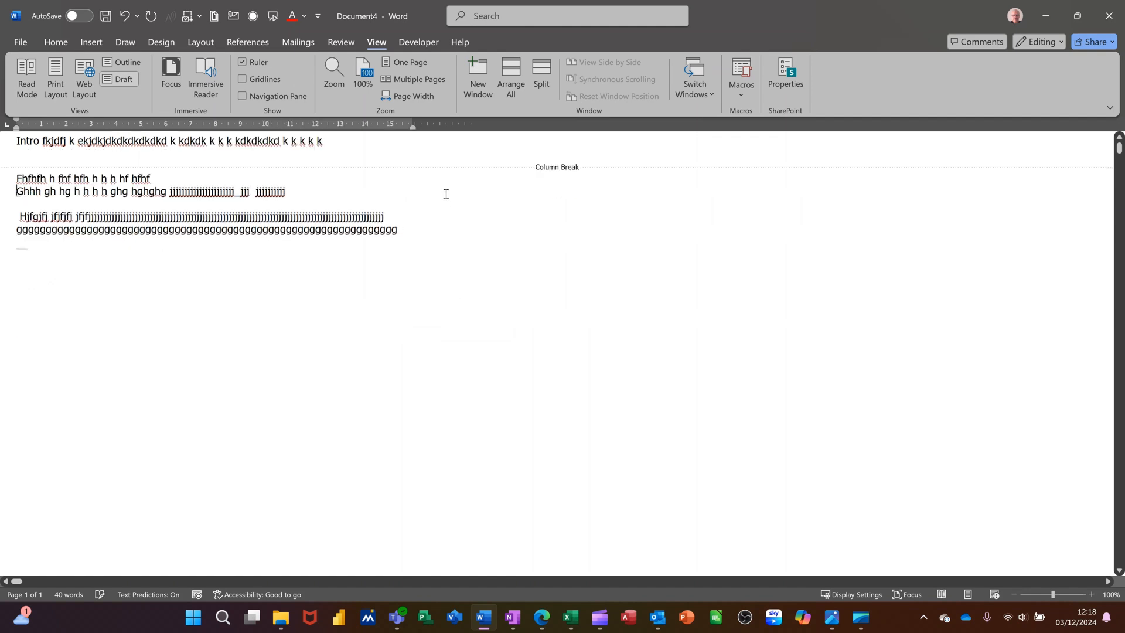
pyautogui.press('Delete')
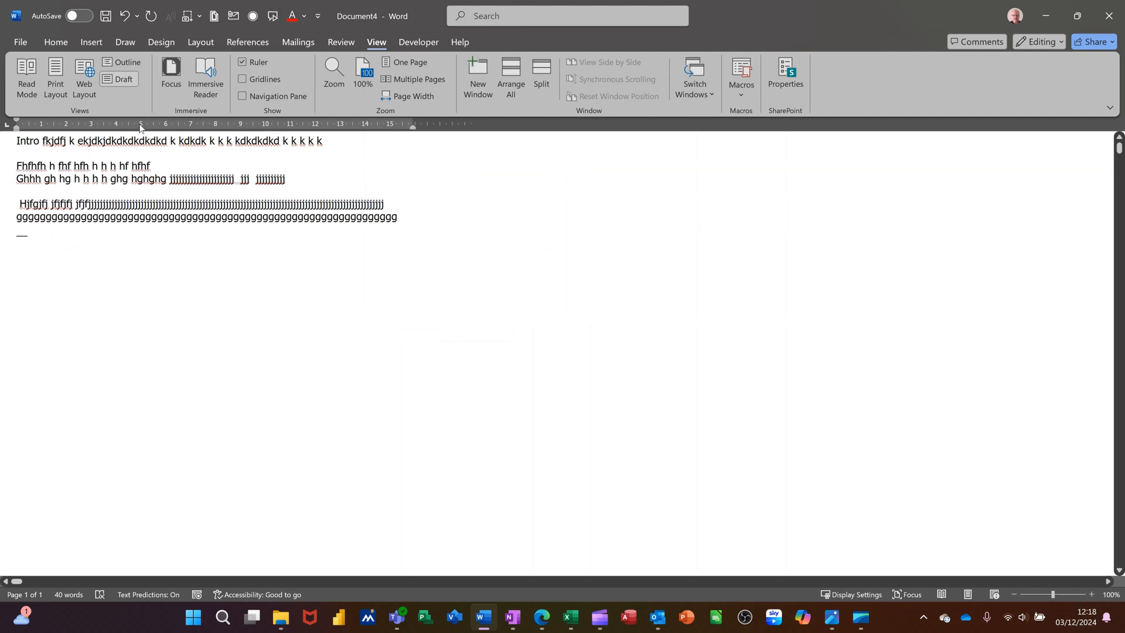
# Step: Return to Print Layout view and place the cursor on the line below the last text
pyautogui.click(55, 77)
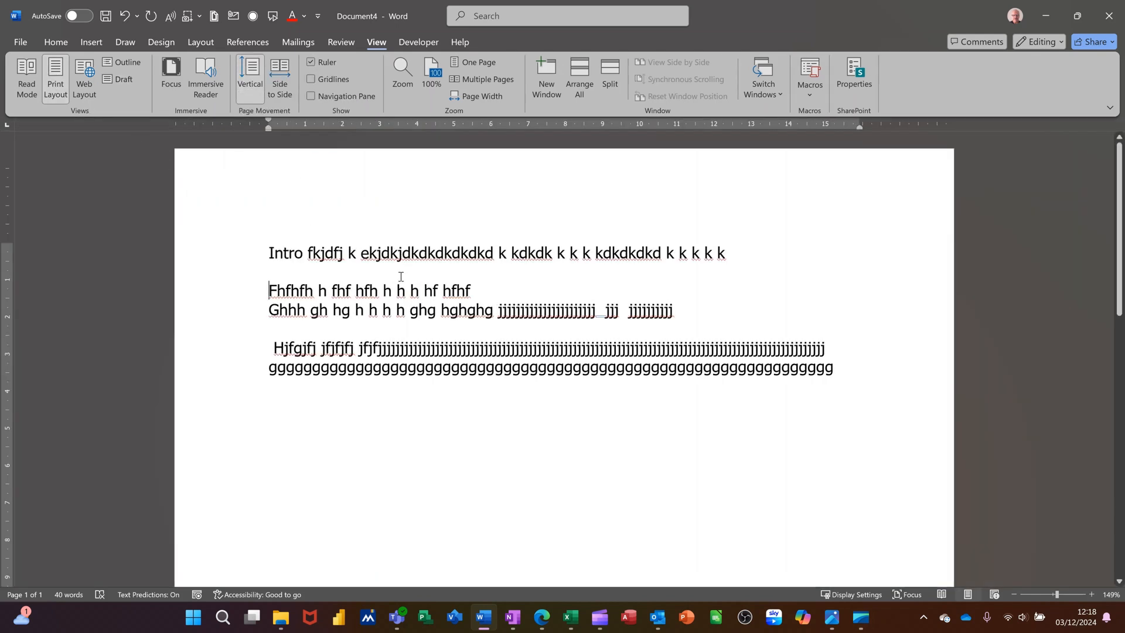
pyautogui.doubleClick(419, 250)
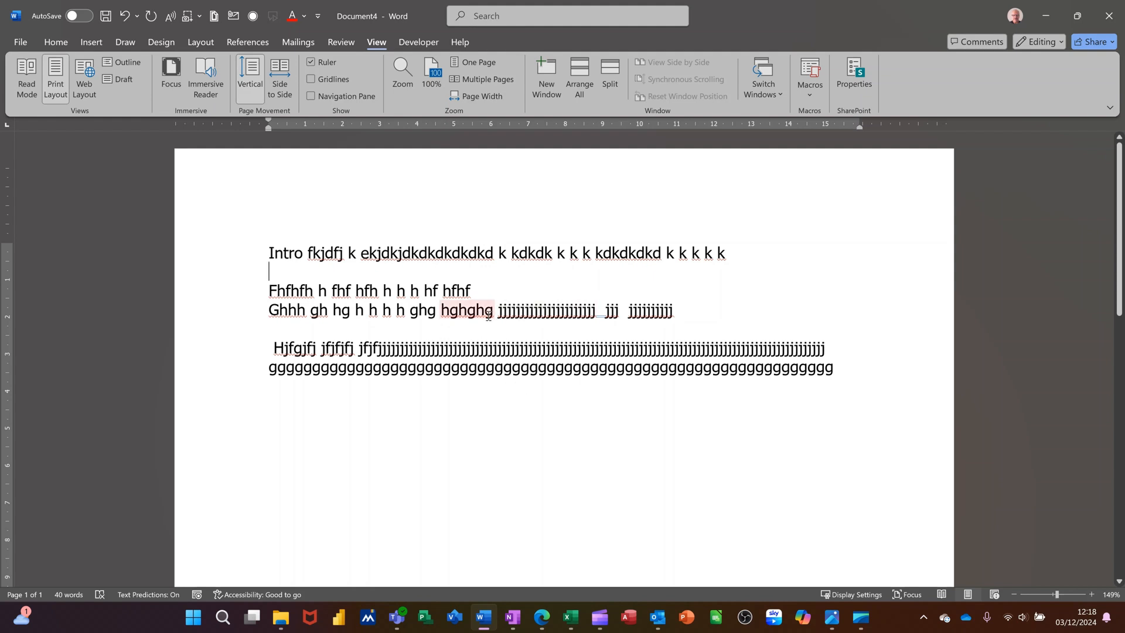
pyautogui.click(494, 396)
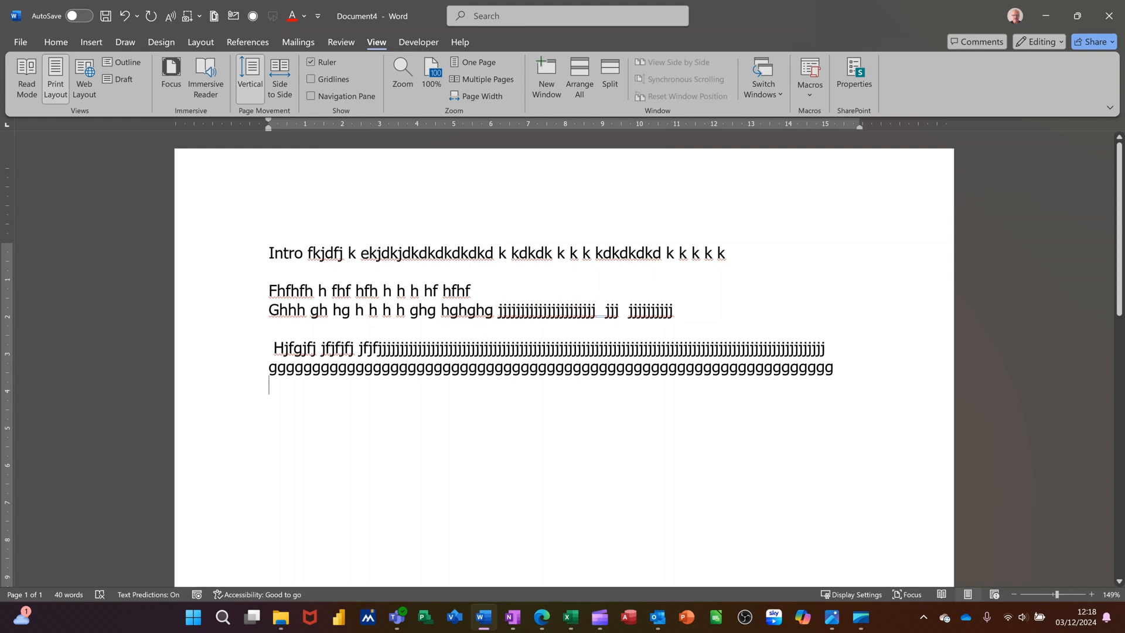